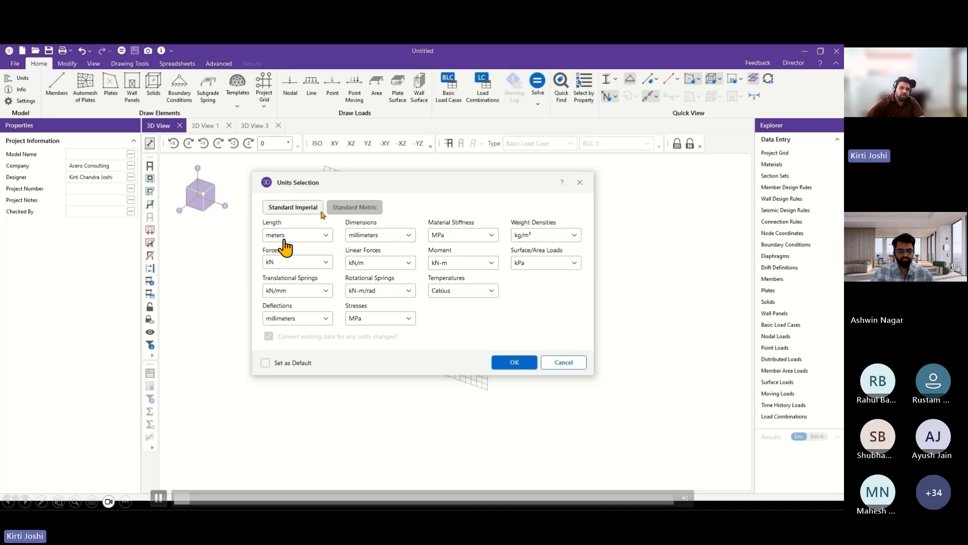
Step: Try the Standard Imperial unit set and return the model's units to Standard Metric
click(307, 208)
click(345, 207)
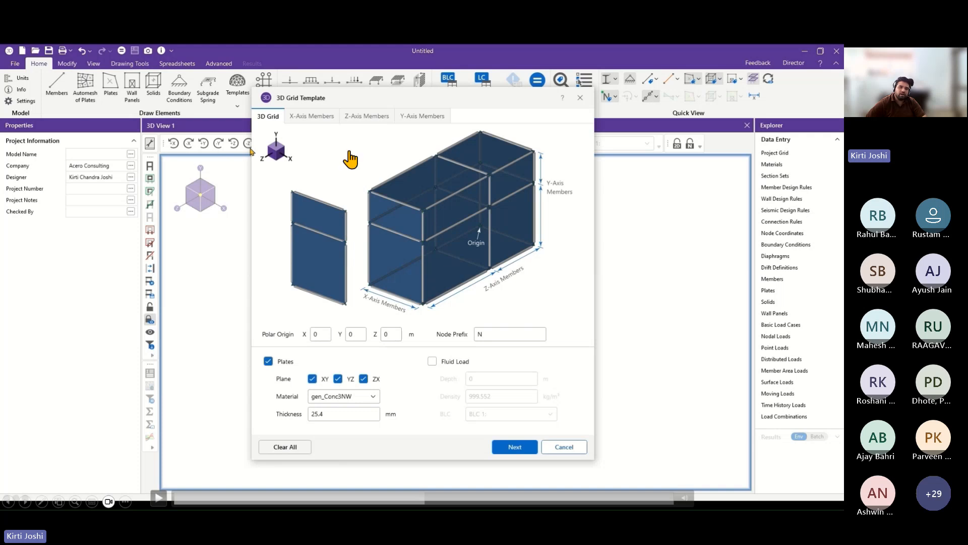
click(447, 295)
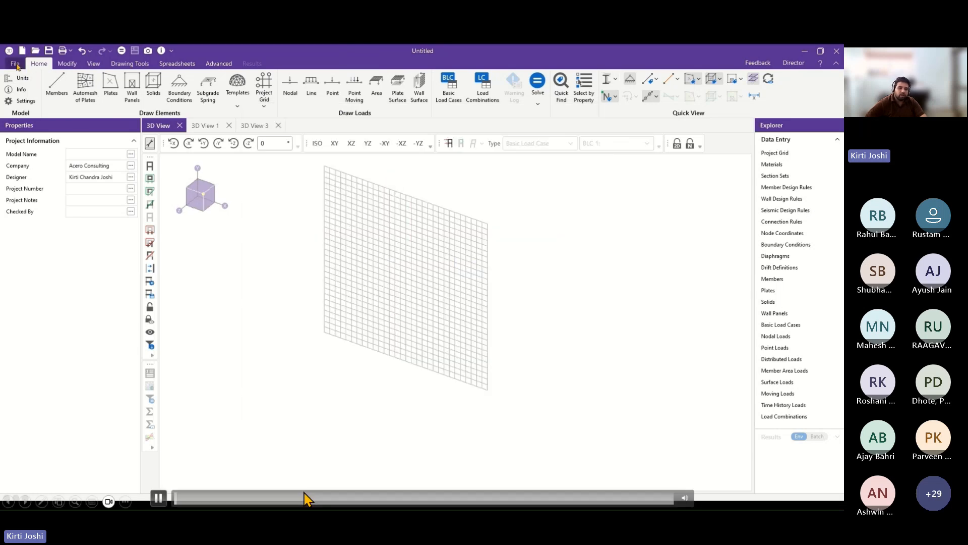
click(316, 497)
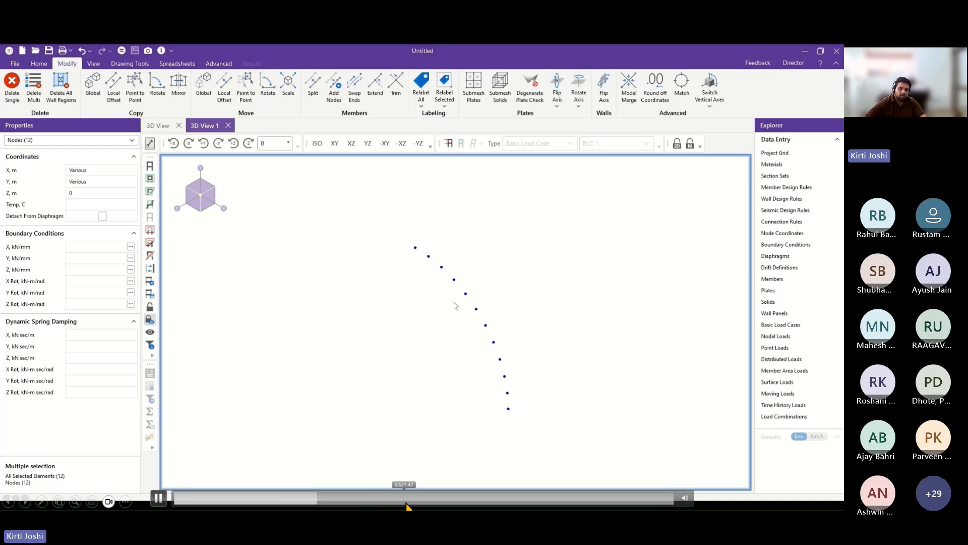
click(414, 497)
click(467, 497)
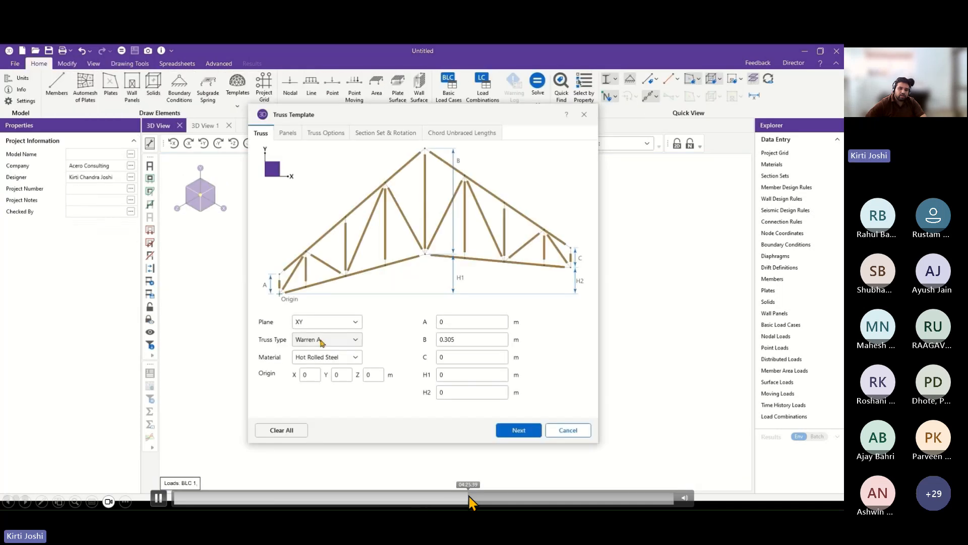
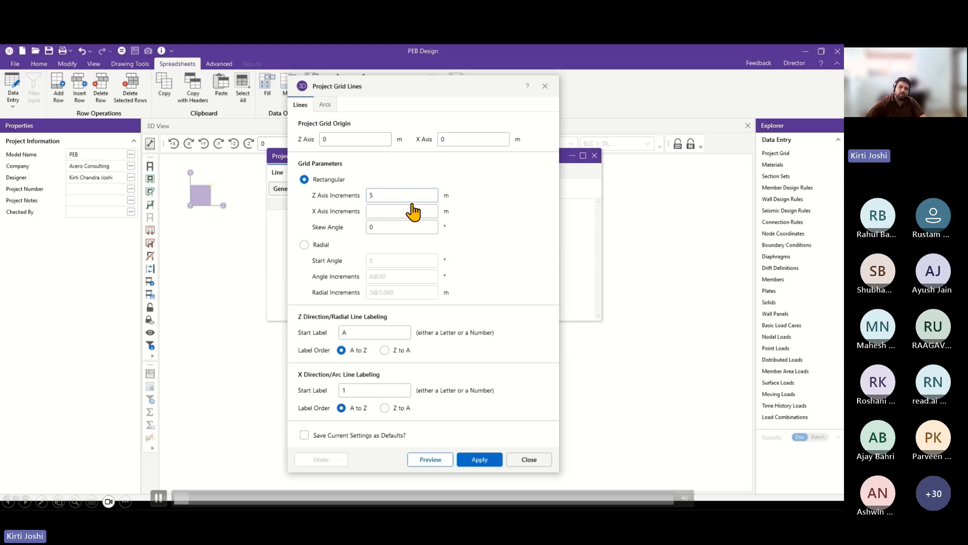
Step: Generate a rectangular project grid with Z axis increments of 5@4 m and X axis increments of 6@4 m
text(4)
click(395, 210)
text(6@4)
click(480, 459)
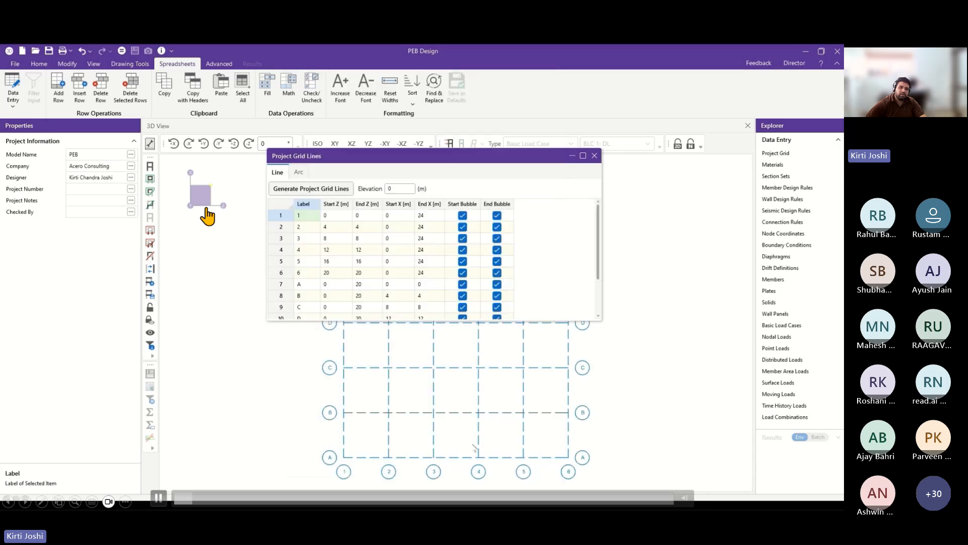
click(594, 155)
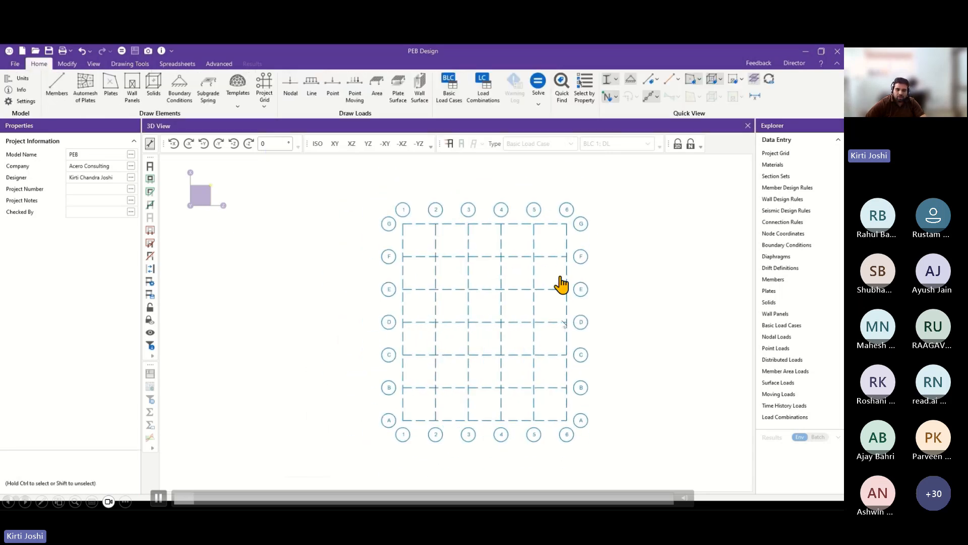
Step: Undo the generation of the project grid lines
click(317, 143)
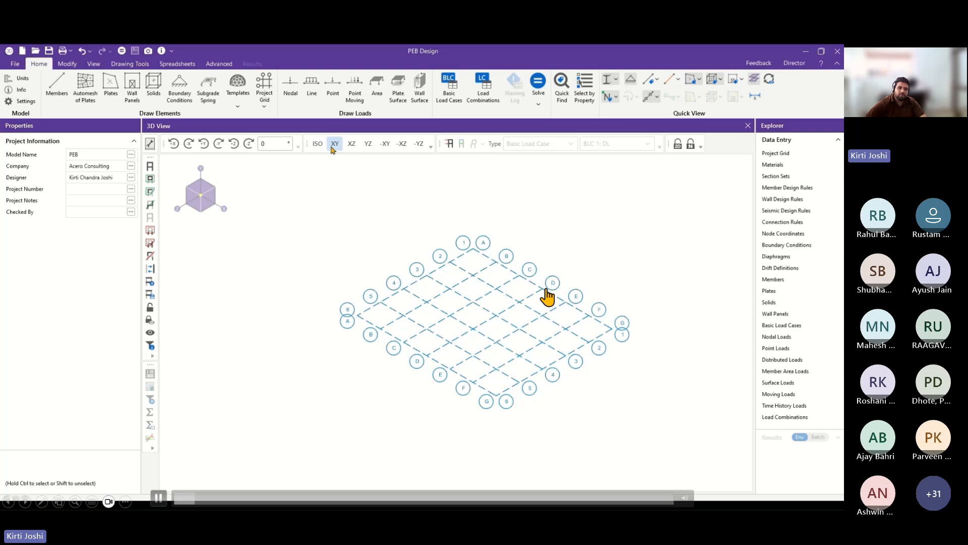
click(334, 143)
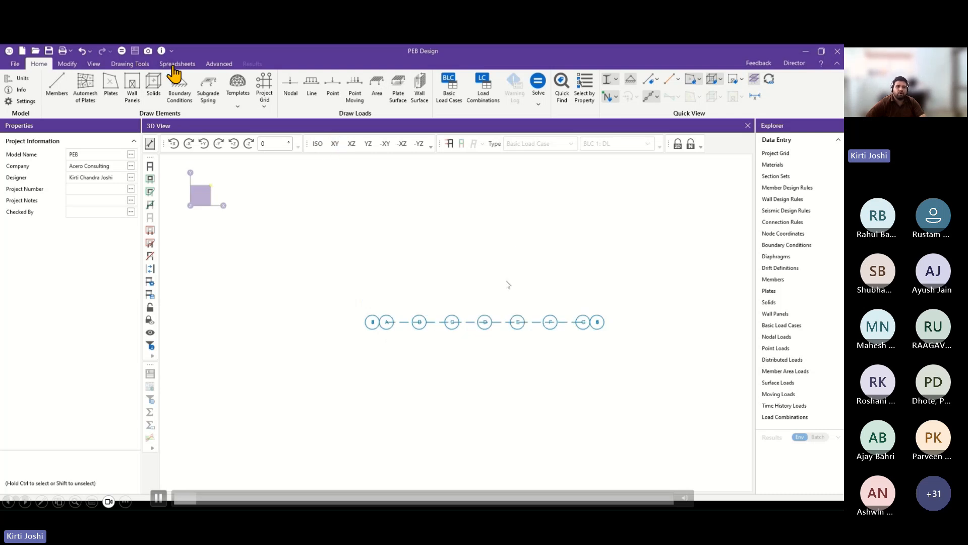
key(ctrl+z)
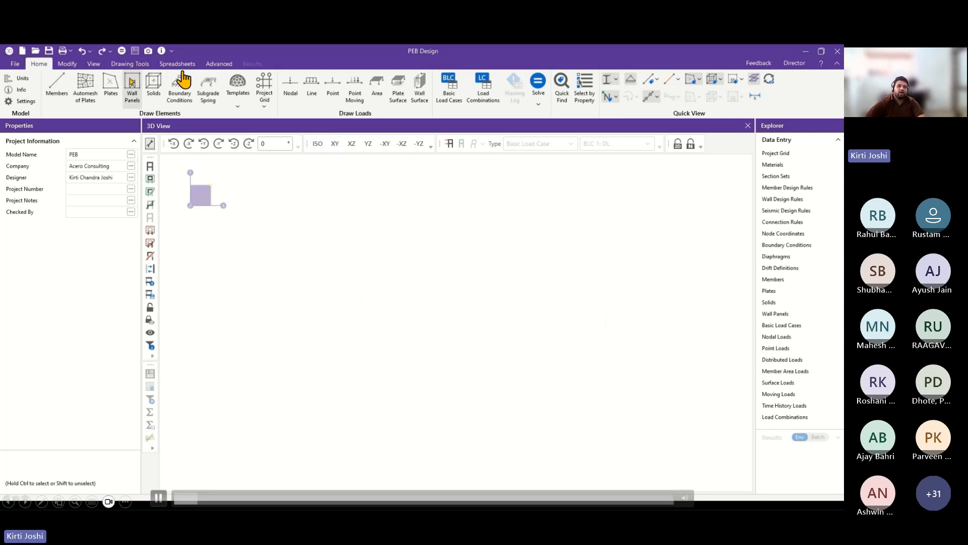
click(130, 64)
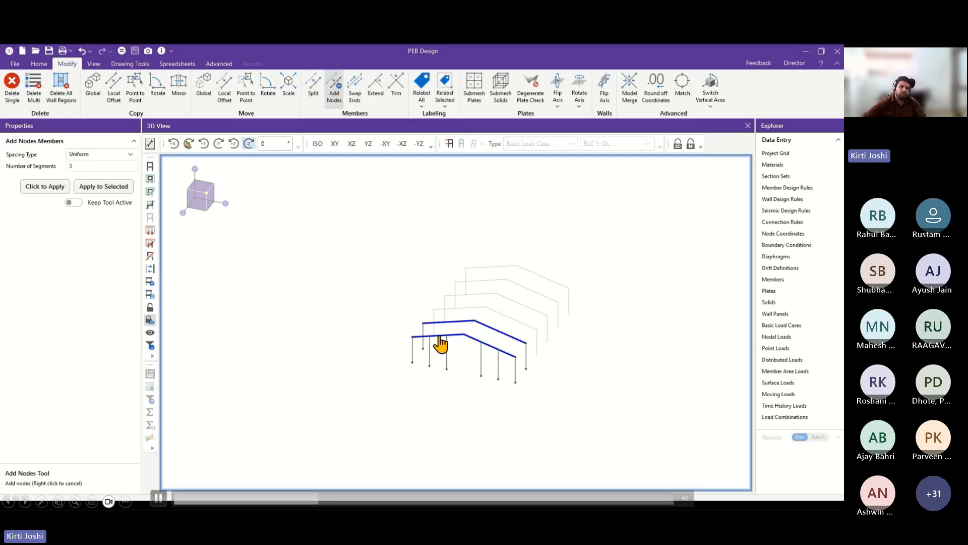
Step: Add uniformly spaced nodes along the selected rafters of the first two frames
click(83, 165)
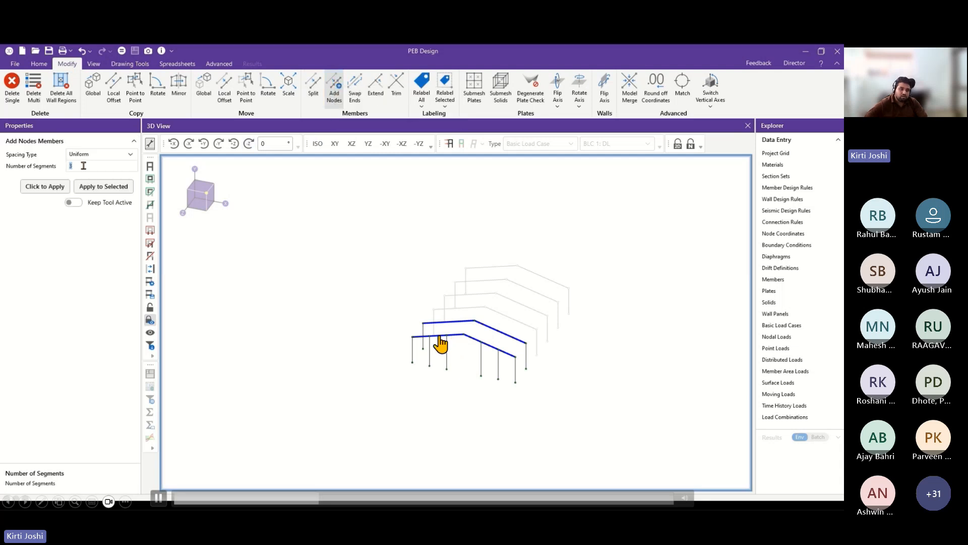
click(106, 188)
scroll(428, 354, up, 5)
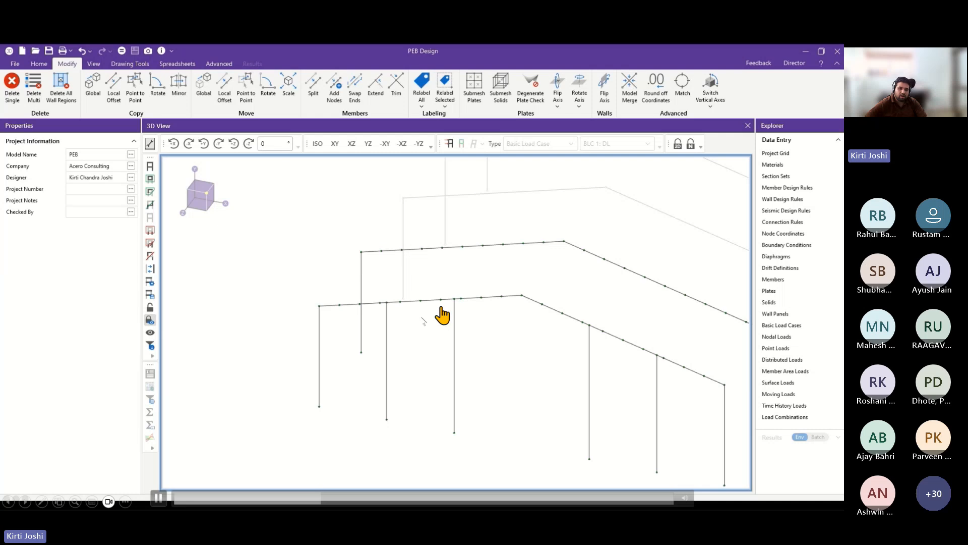
Step: Draw a Cold Formed Steel member with the Purlins section set between the eave nodes of the first two frames, starting at 0, 4, 0
middle_drag(425, 341, 413, 342)
click(39, 63)
click(56, 88)
click(88, 207)
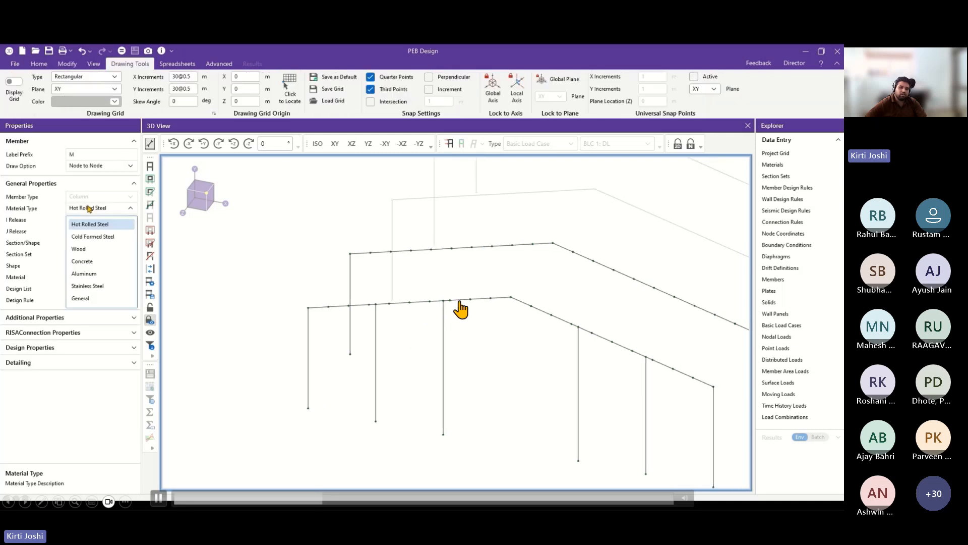
click(93, 236)
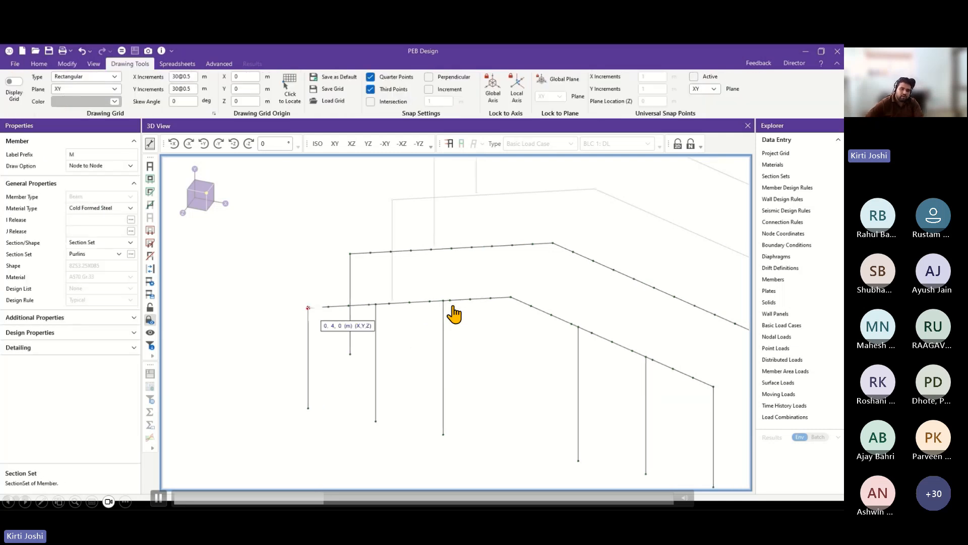
click(308, 307)
click(350, 254)
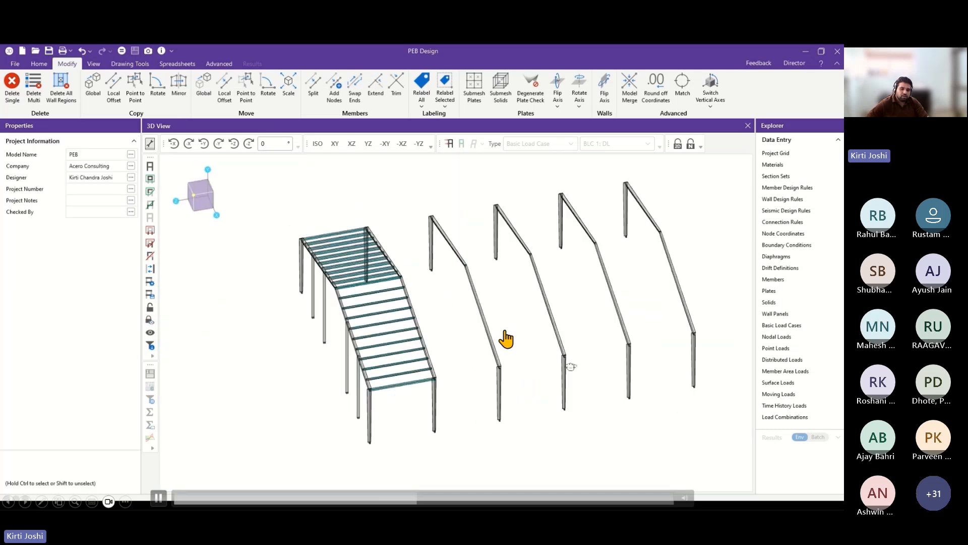
click(504, 335)
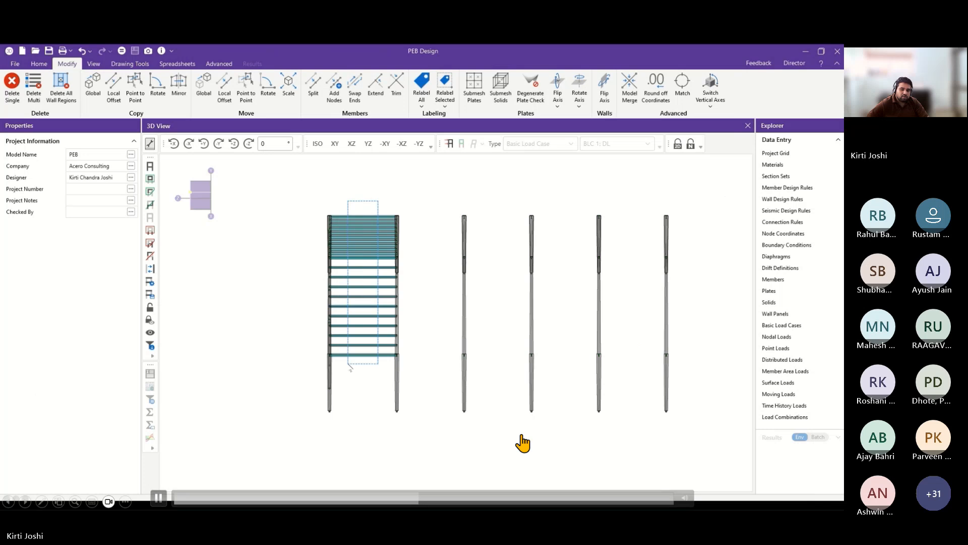
click(456, 498)
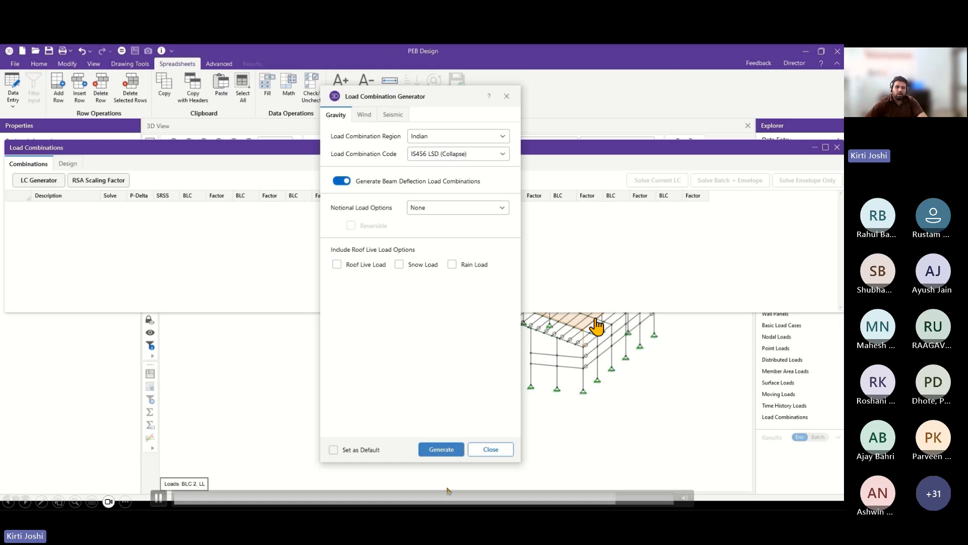
Step: Generate gravity load combinations for the Indian region using the IS1893 LSD code
click(445, 156)
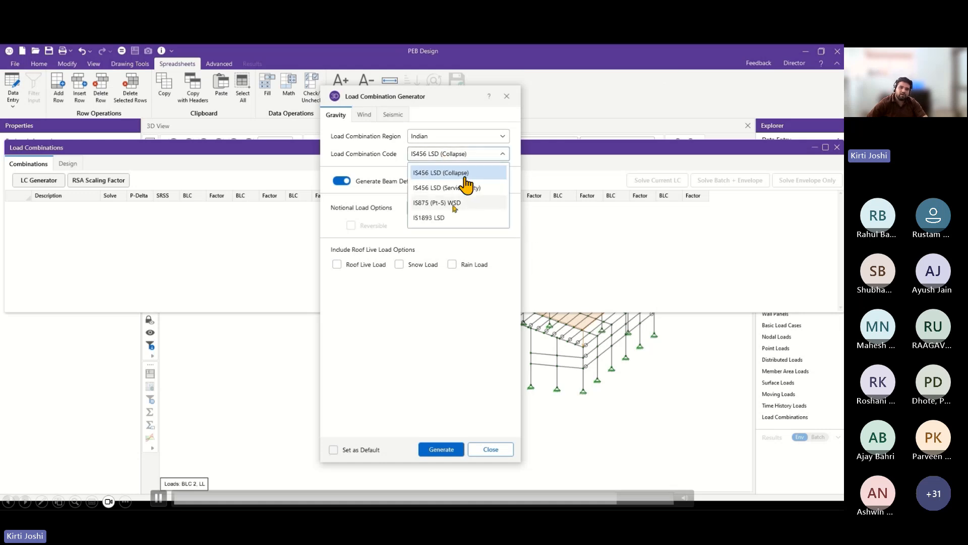
click(442, 216)
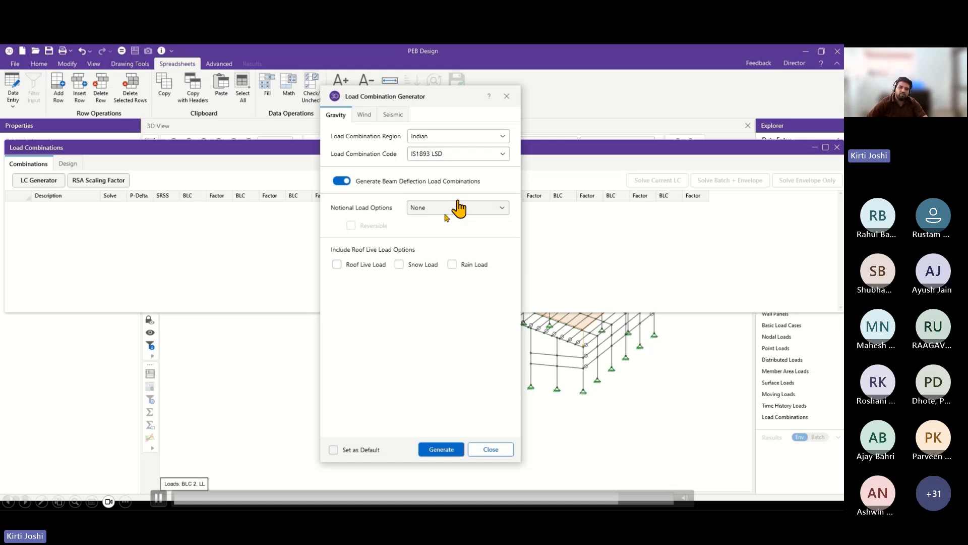
click(438, 154)
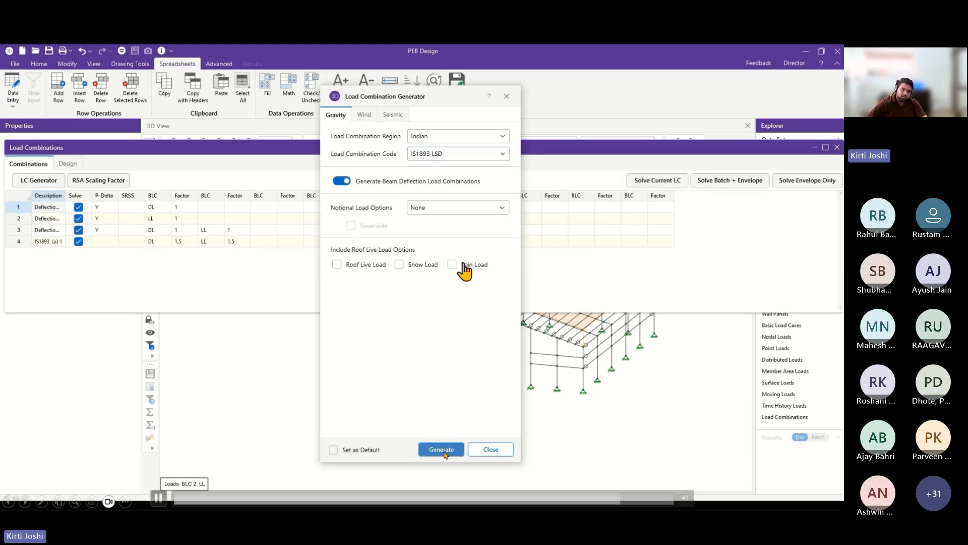
Step: Generate further gravity load combinations with the IS456 LSD (Collapse) code and close the generator
click(439, 154)
click(437, 176)
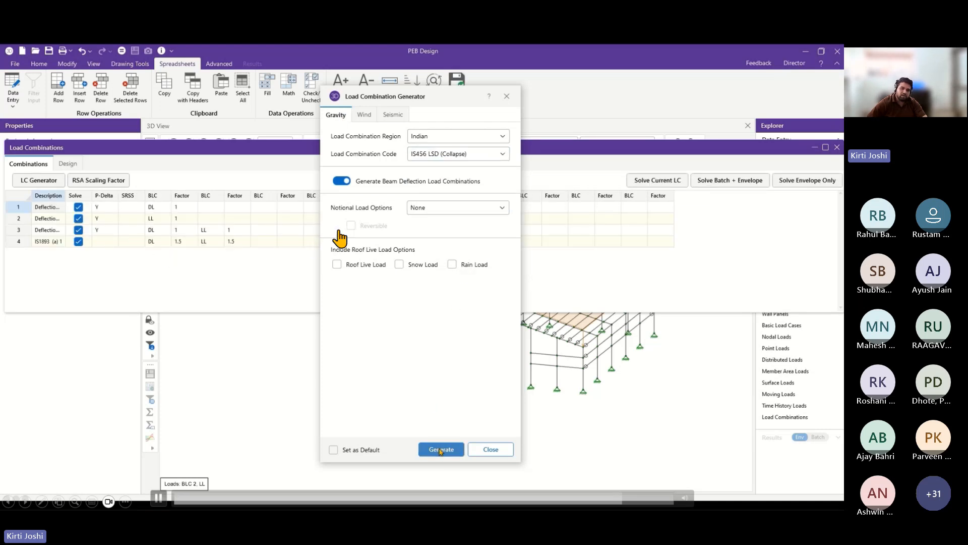
click(441, 449)
click(500, 450)
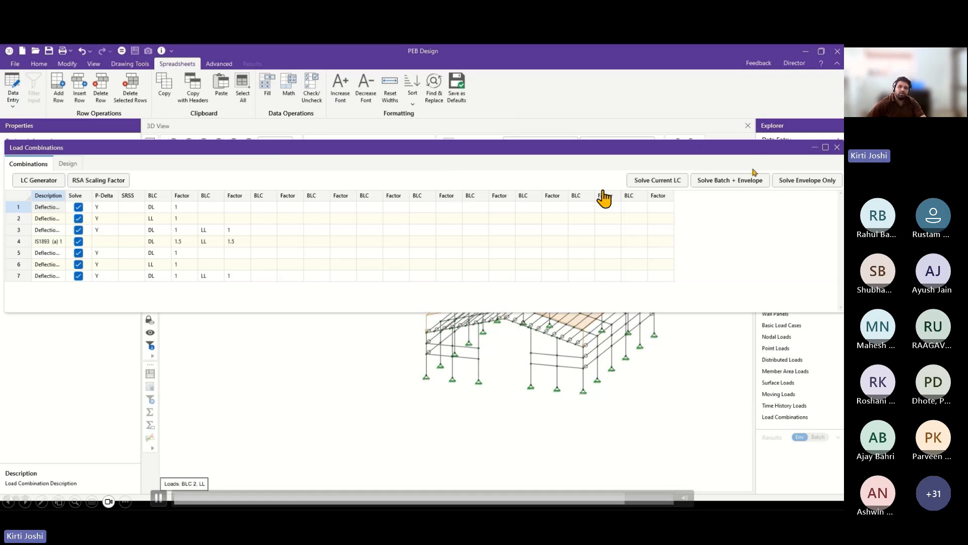
Step: Solve the load combinations as batch plus envelope, sort the envelope node reactions by X from maximum to minimum, and close the result spreadsheets
click(752, 184)
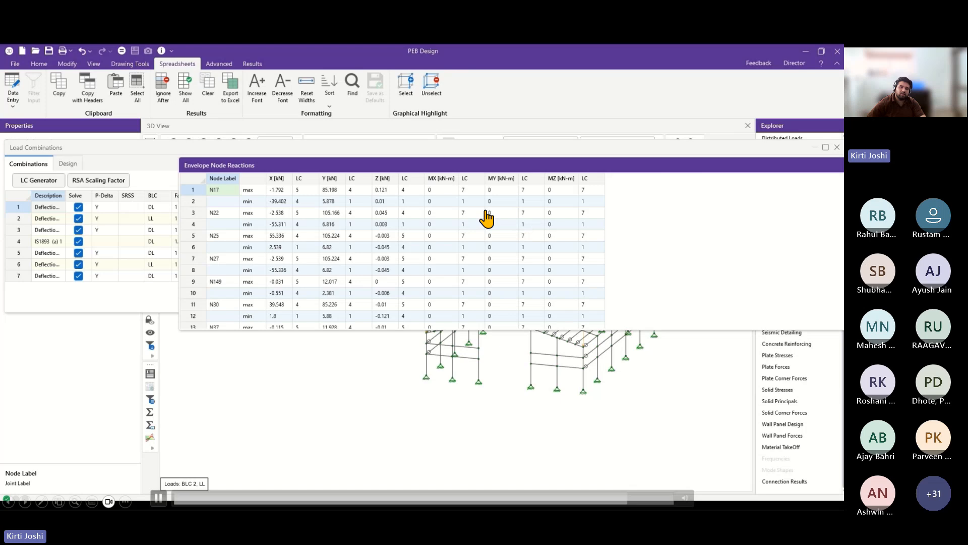
right_click(273, 179)
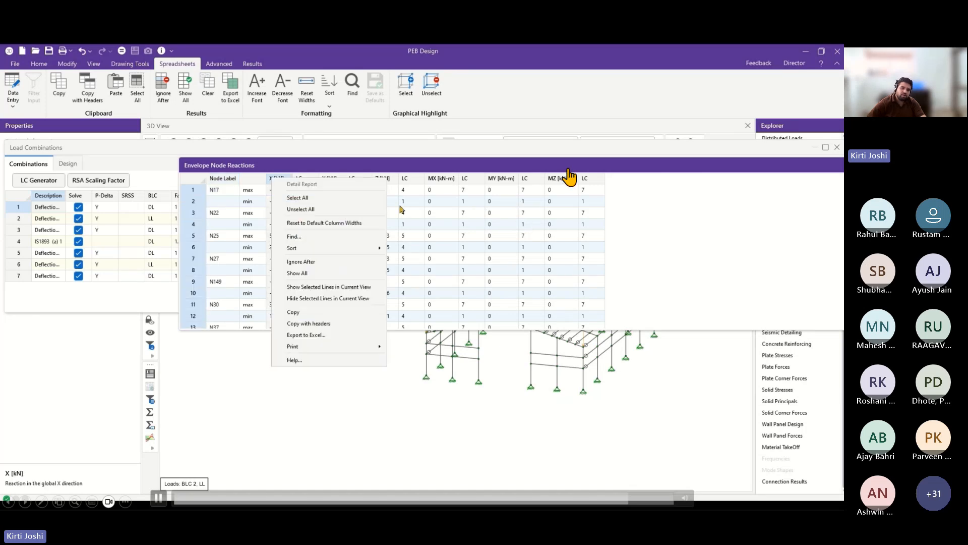
mouse_move(302, 248)
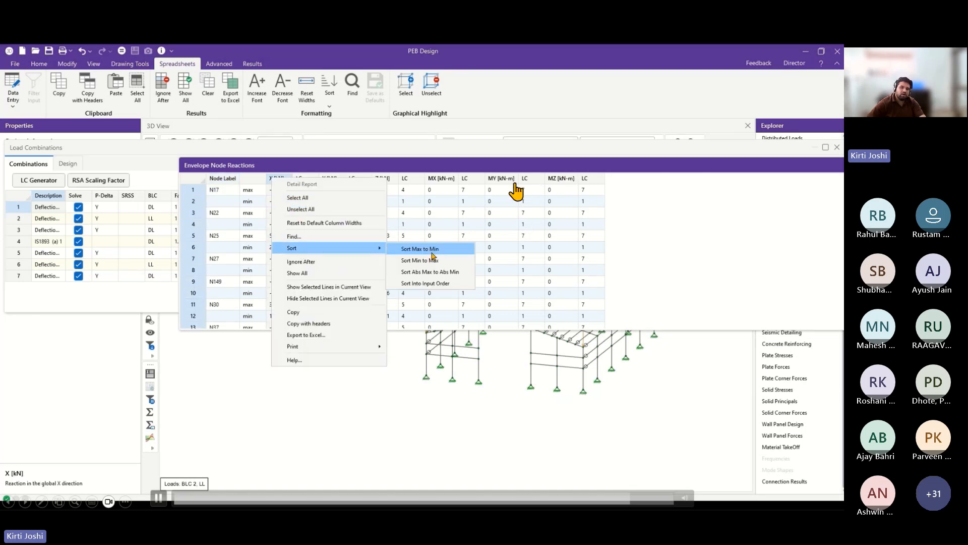
click(432, 253)
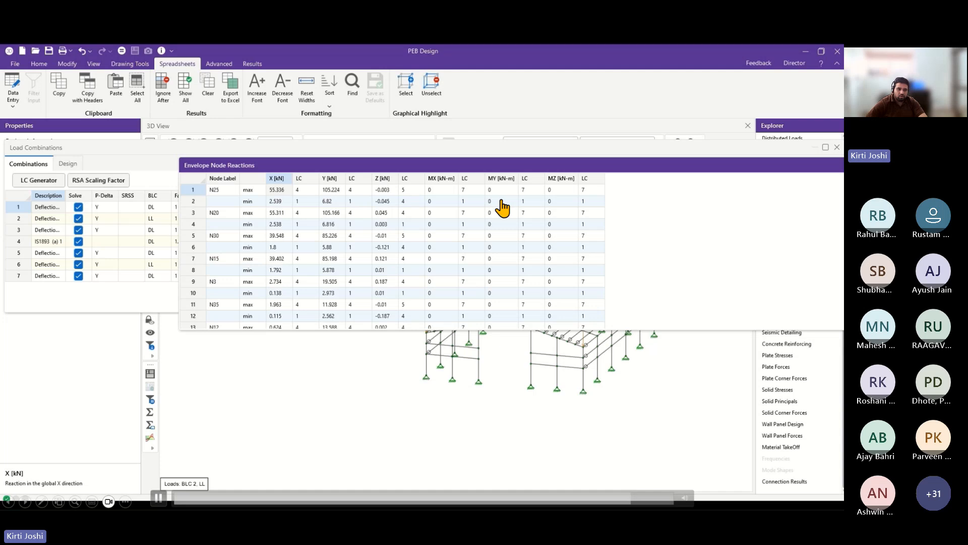
click(834, 149)
click(837, 148)
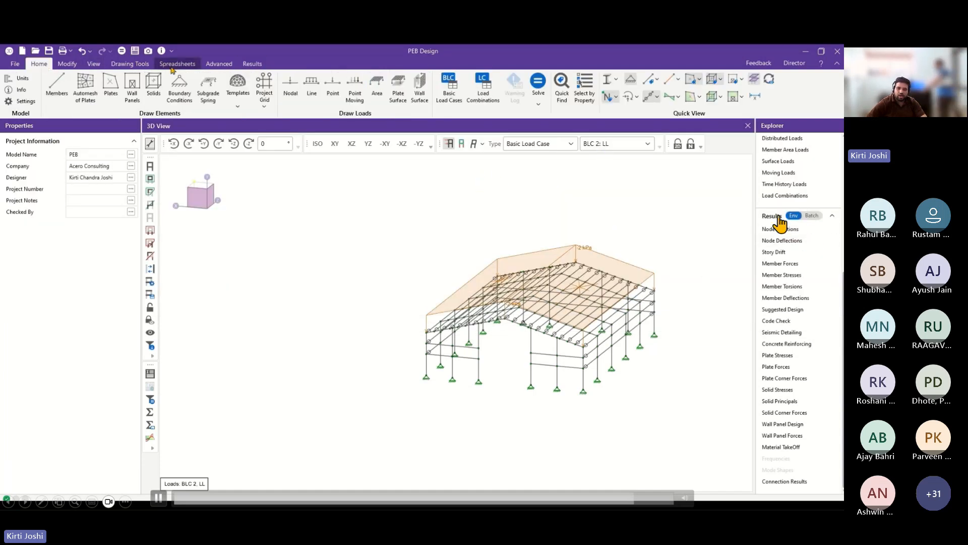
Step: Open the list of basic load cases available for display in the 3D view
click(625, 144)
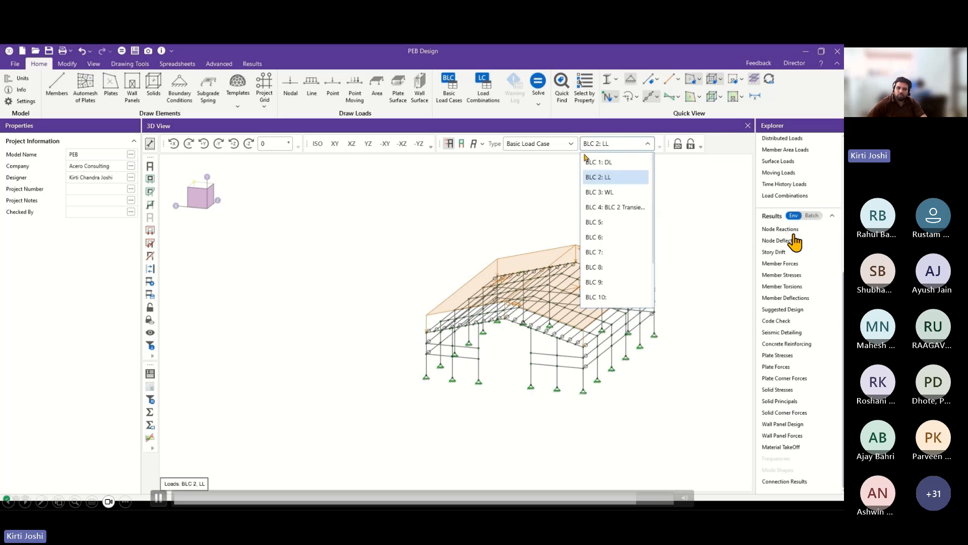
click(796, 251)
click(789, 232)
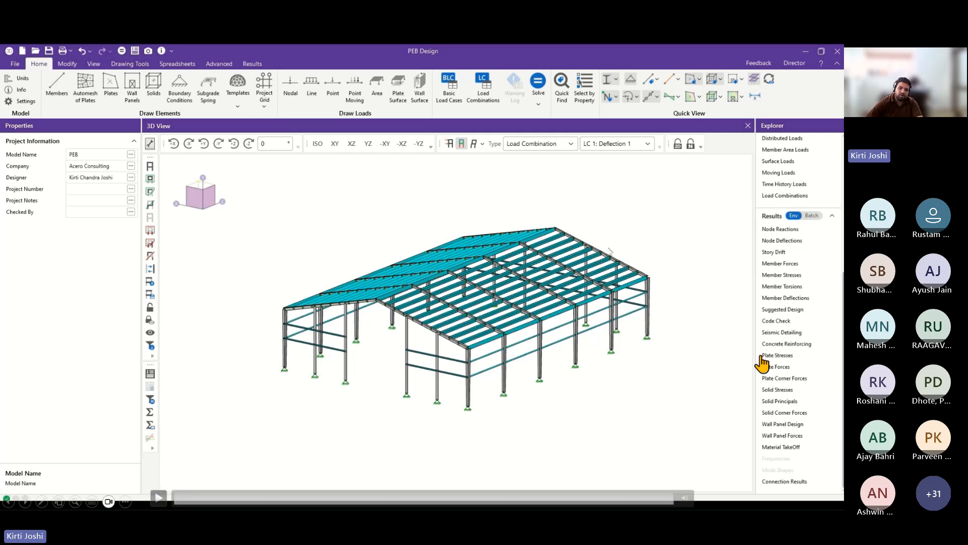
Step: Switch the members of the Steel Frame_Finish model from rendered to wireframe display
key(Right)
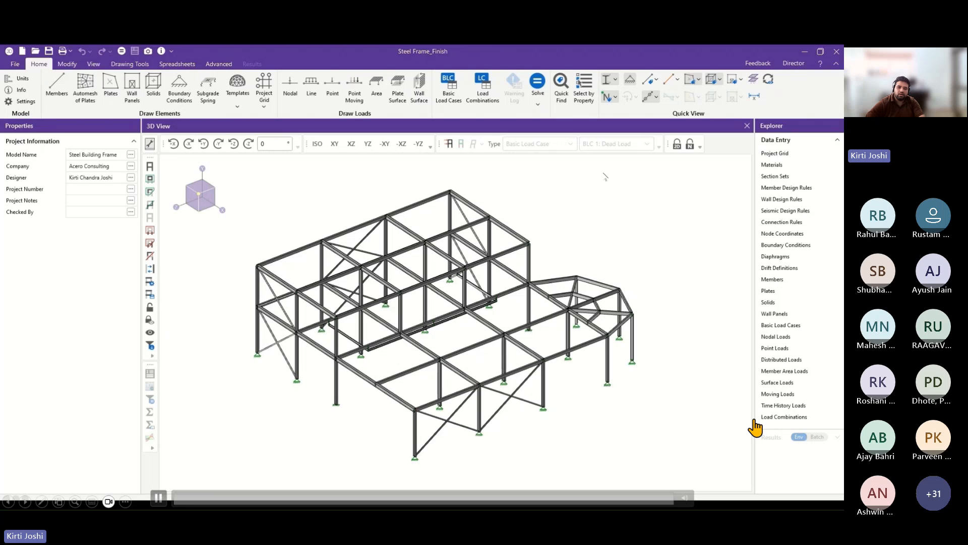
click(608, 80)
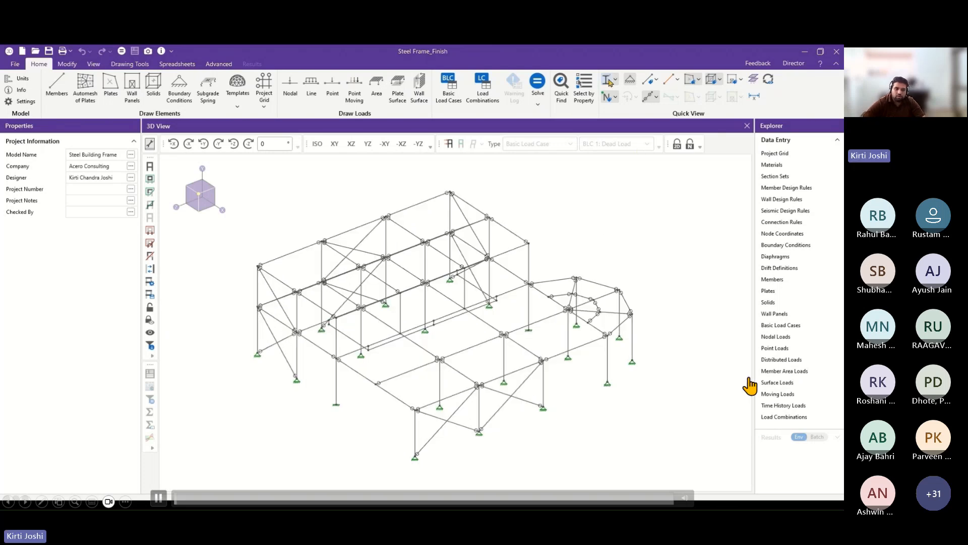
click(725, 369)
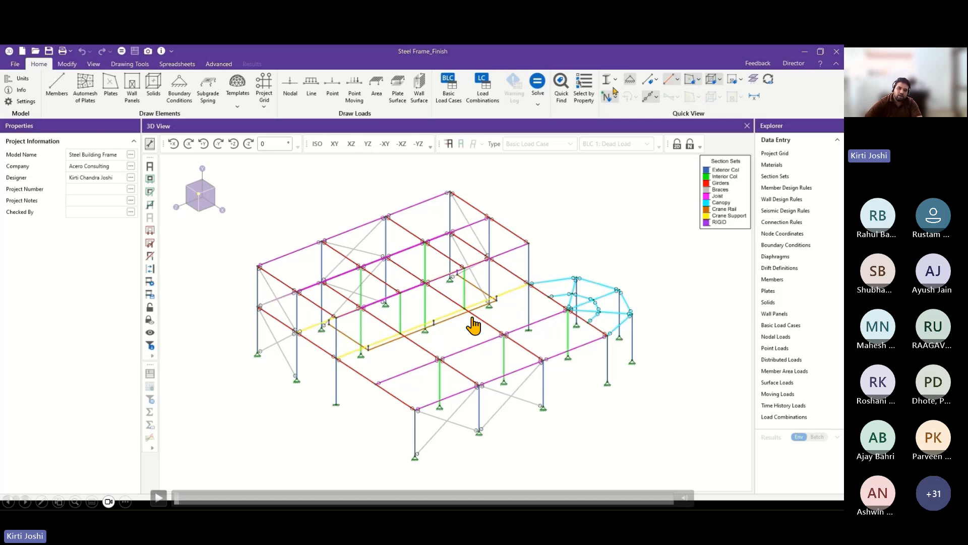
key(space)
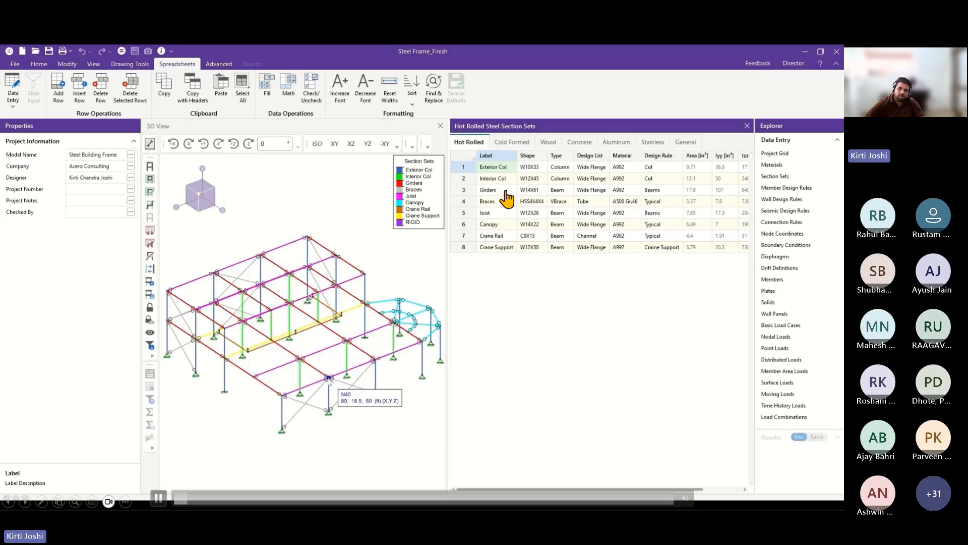
click(619, 356)
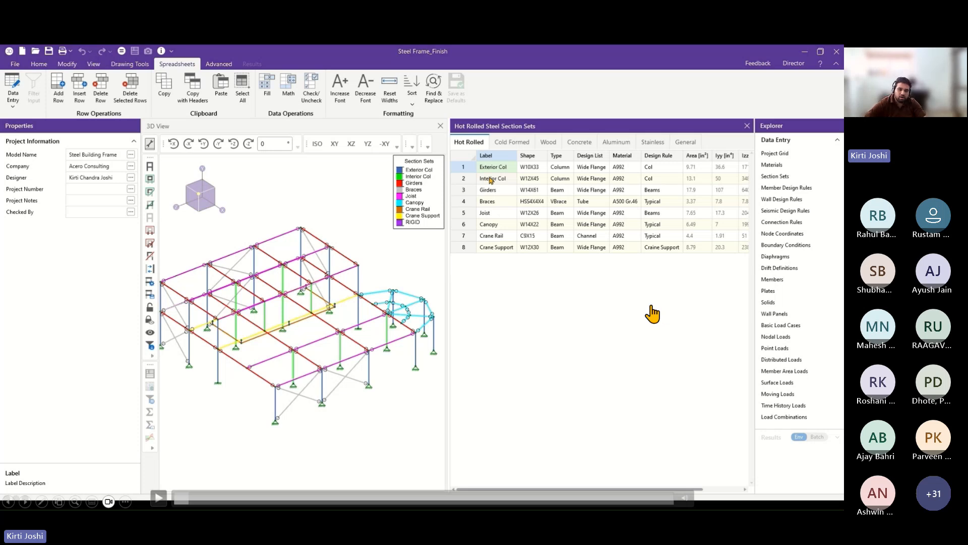
Step: Generate the calculated ASCE 7-16 seismic loads as basic load cases starting at BLC 4
key(space)
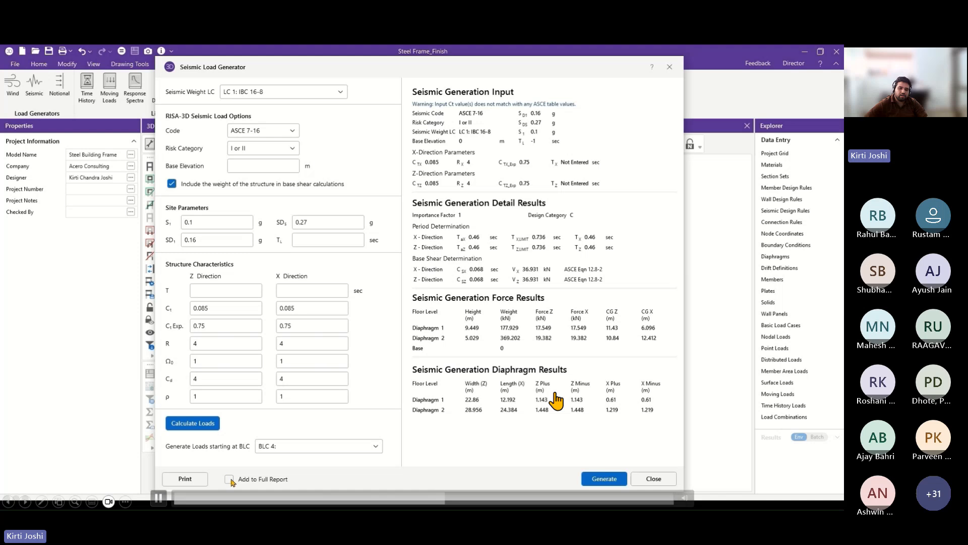
click(604, 479)
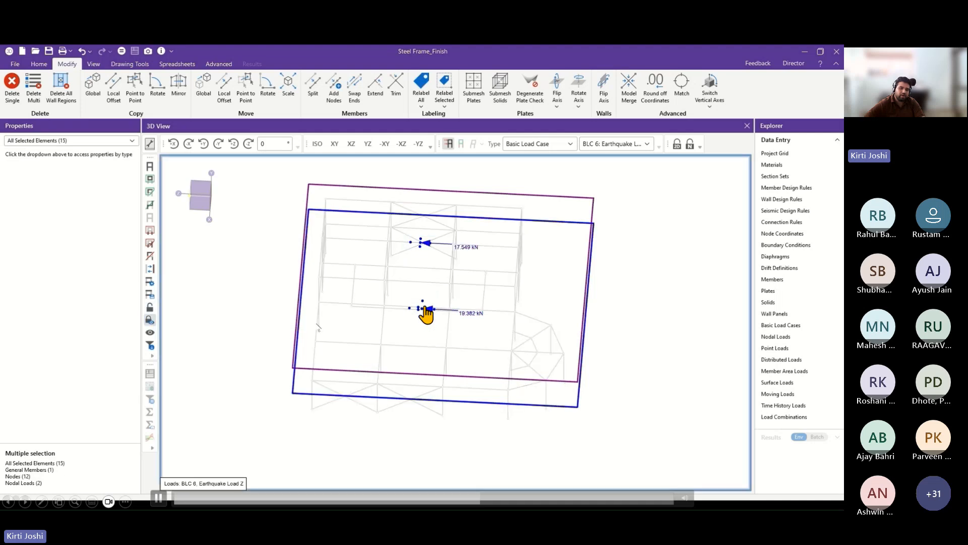
mouse_move(455, 310)
shift+middle_down()
mouse_move(461, 332)
mouse_move(439, 317)
shift+middle_up()
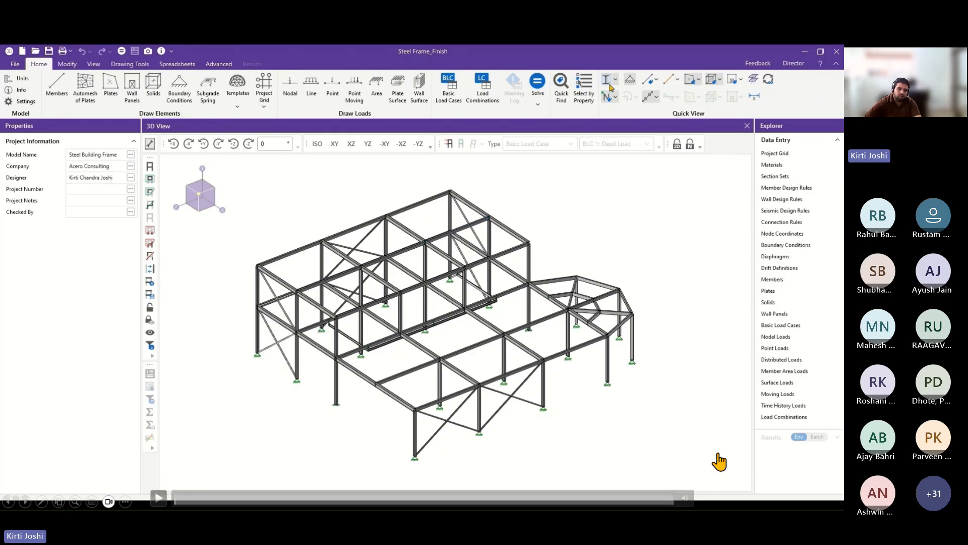
key(Right)
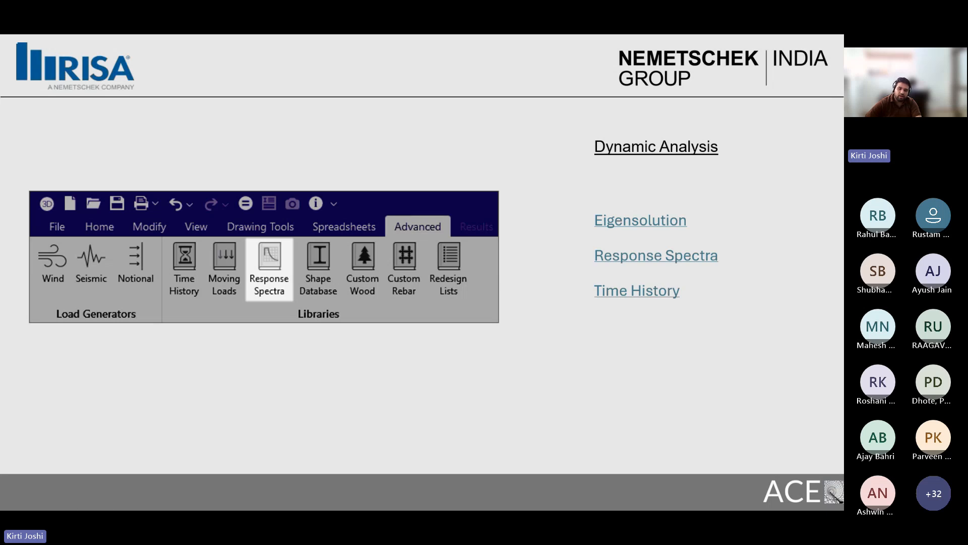
key(alt+Tab)
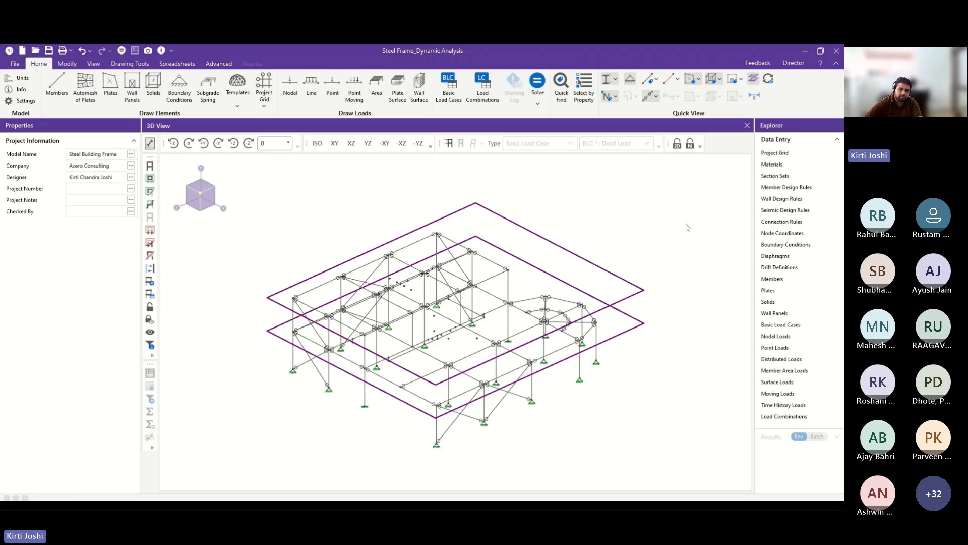
key(alt+Tab)
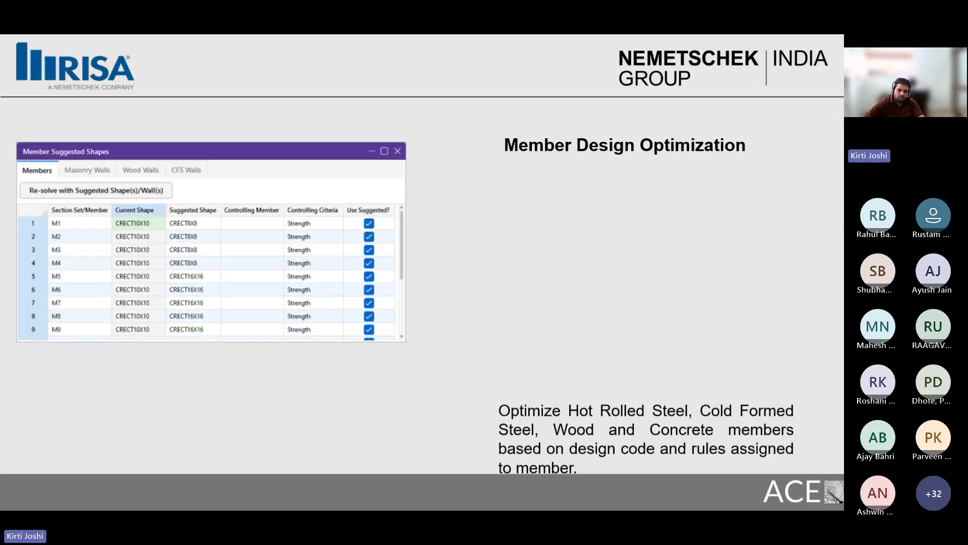
key(alt+Tab)
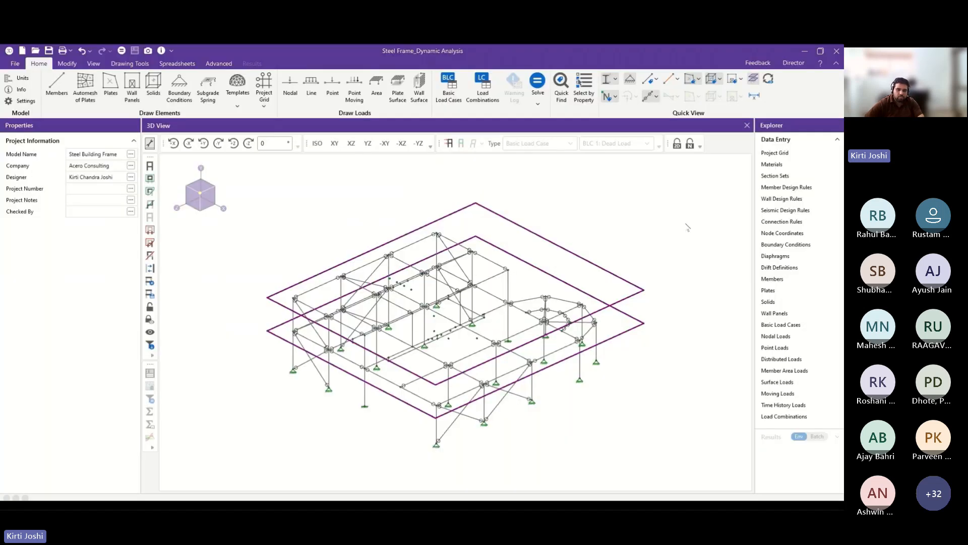
click(756, 356)
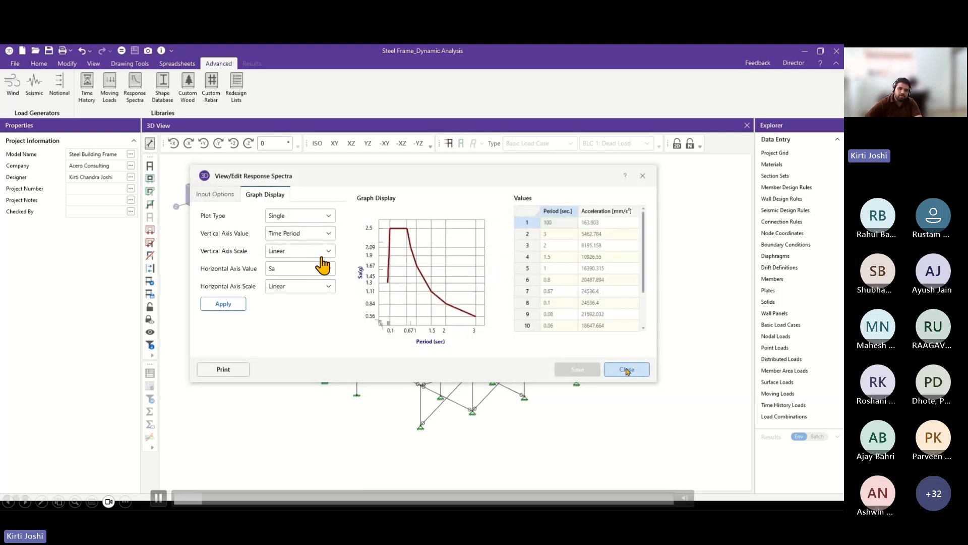
Step: View the EL_CENTRO(NS)_0.319G function in the time history function library and close the library
click(87, 95)
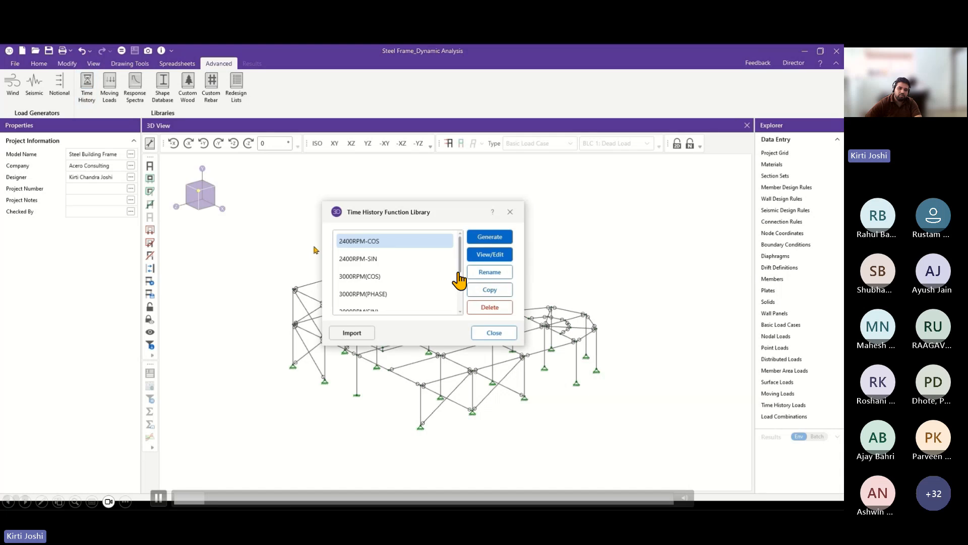
scroll(398, 273, down, 2)
click(413, 278)
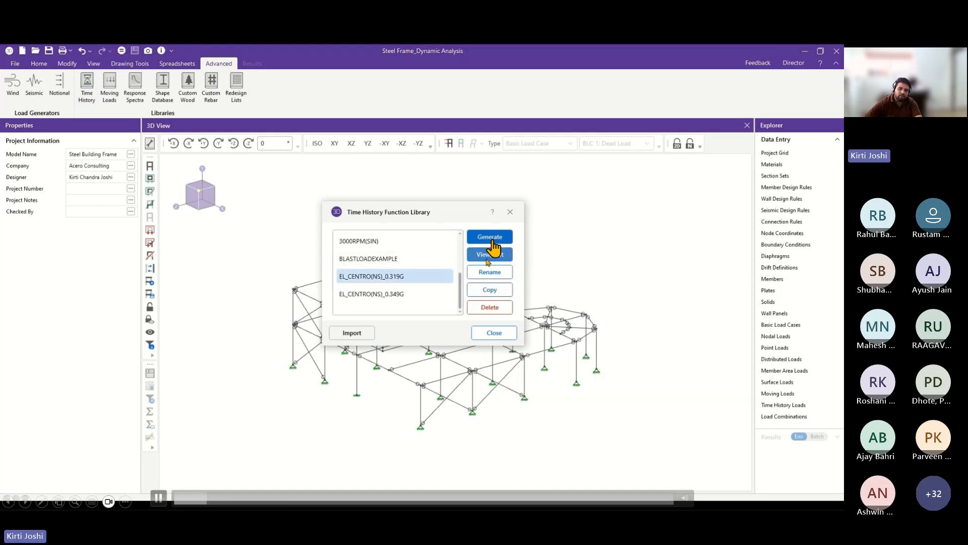
click(490, 254)
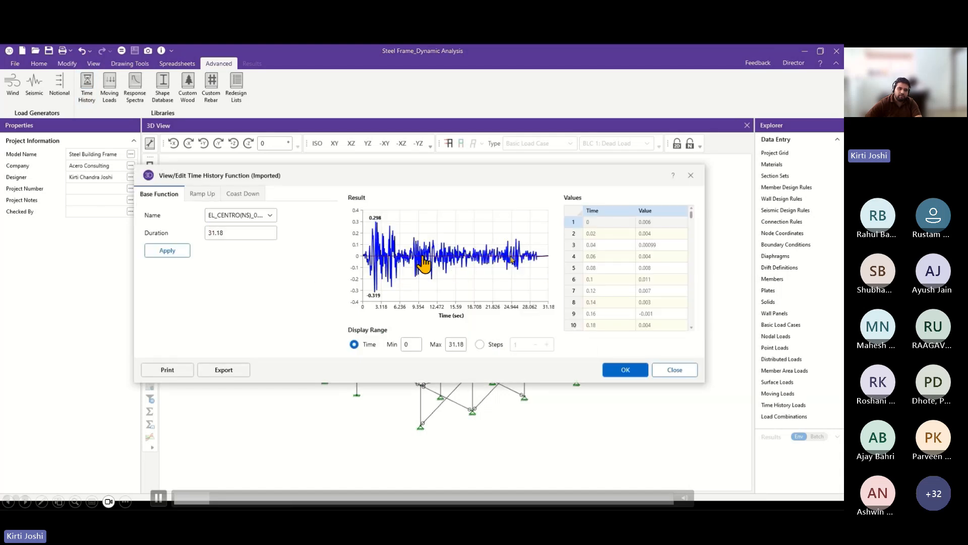
click(660, 370)
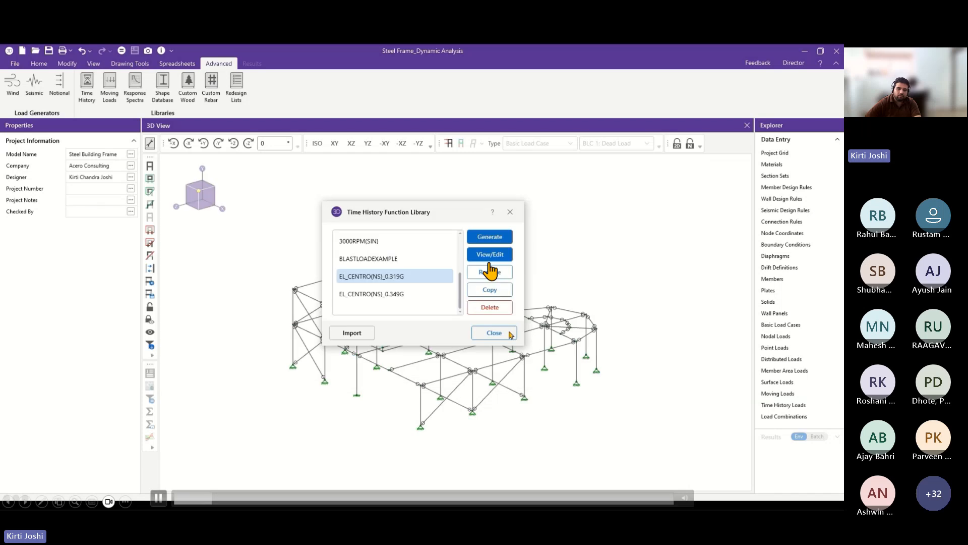
click(509, 333)
Step: Open the dynamics solution settings, review the load combinations spreadsheet and close it
click(39, 63)
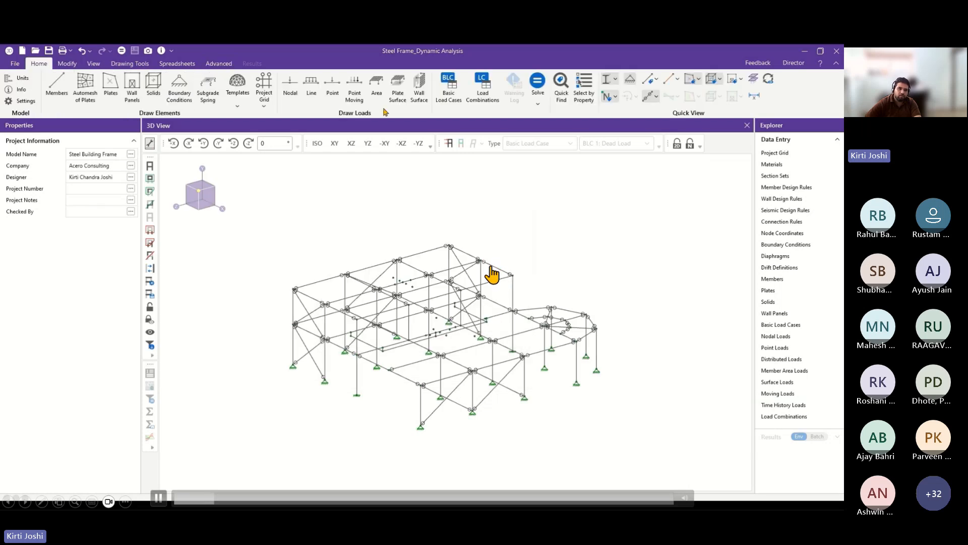
click(537, 103)
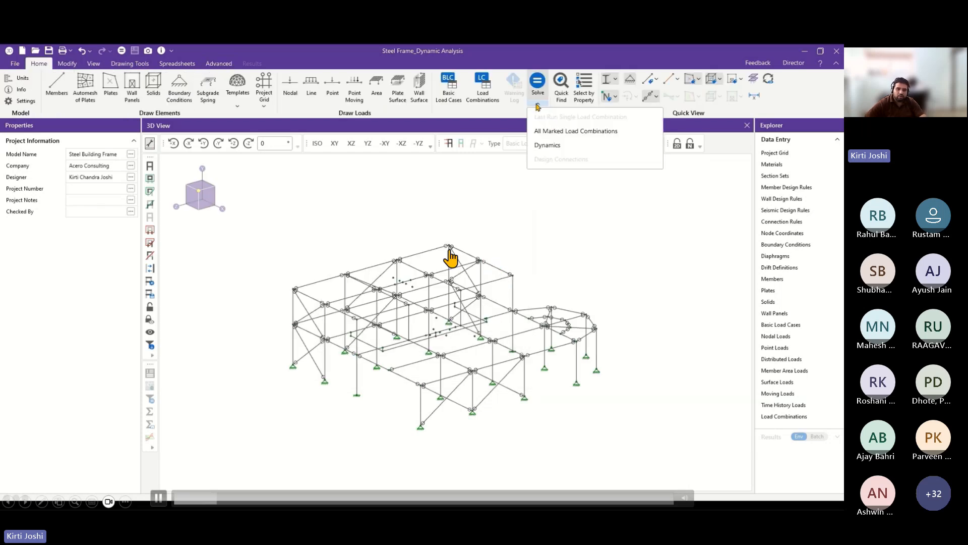
click(547, 145)
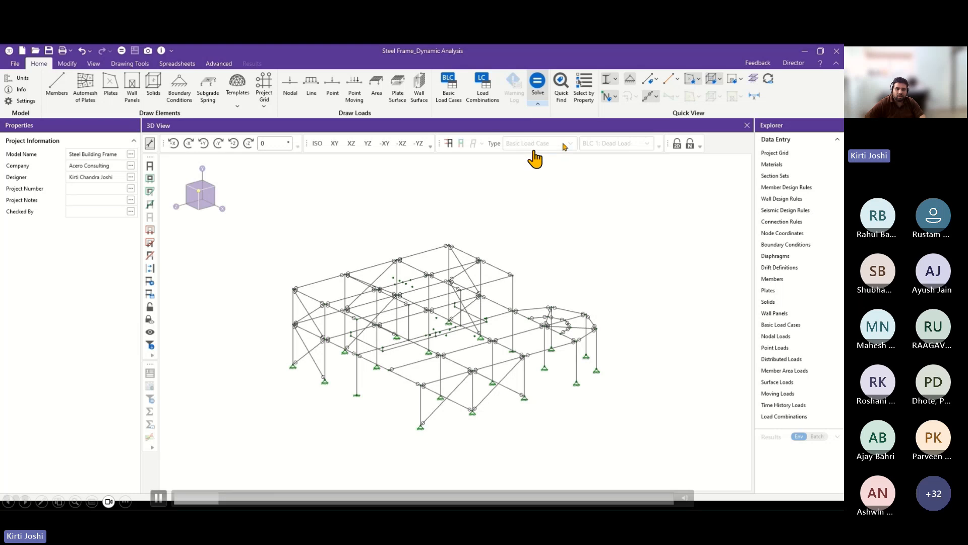
click(483, 88)
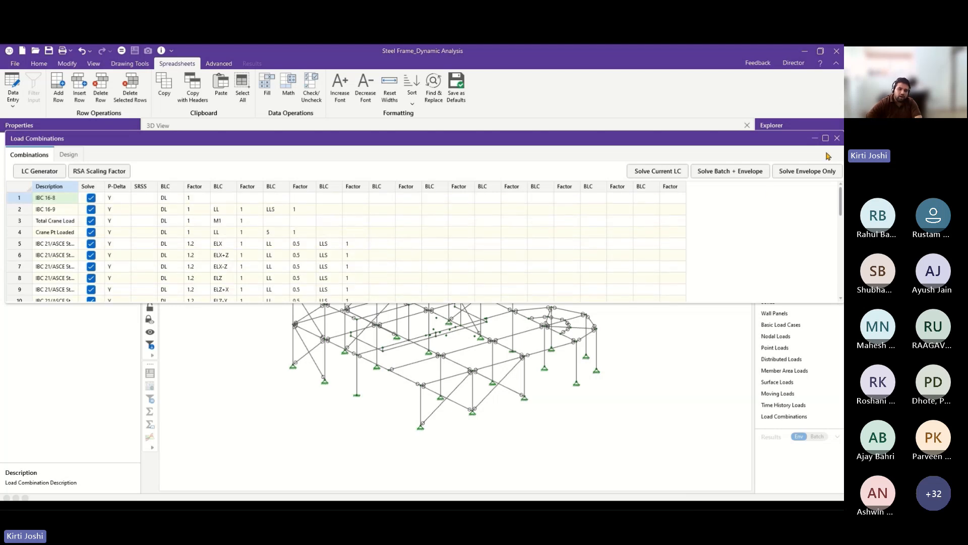
click(837, 141)
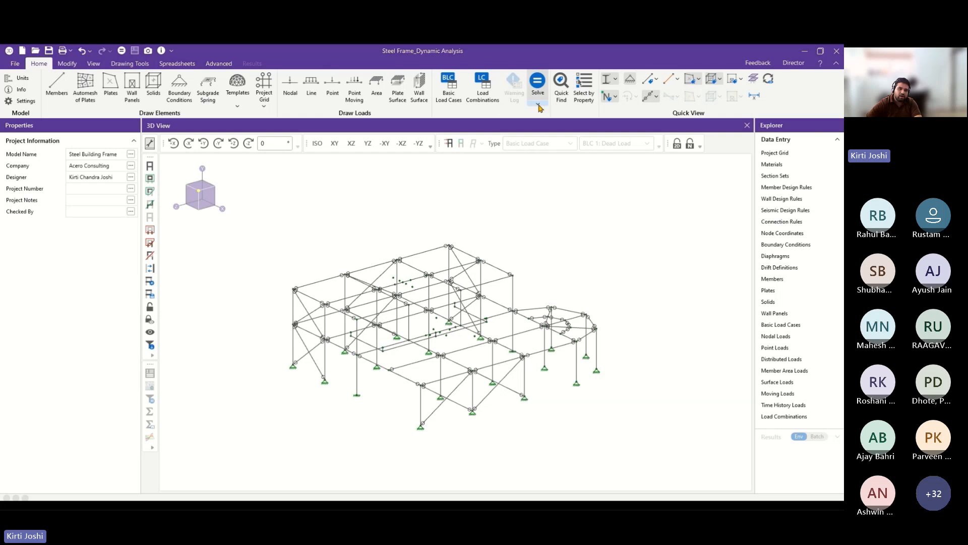
Step: Solve the dynamics for 6 modes, using the LC 6: IBC 21/ASCE Strength combination for mass and the CQC combination method
click(538, 104)
click(547, 145)
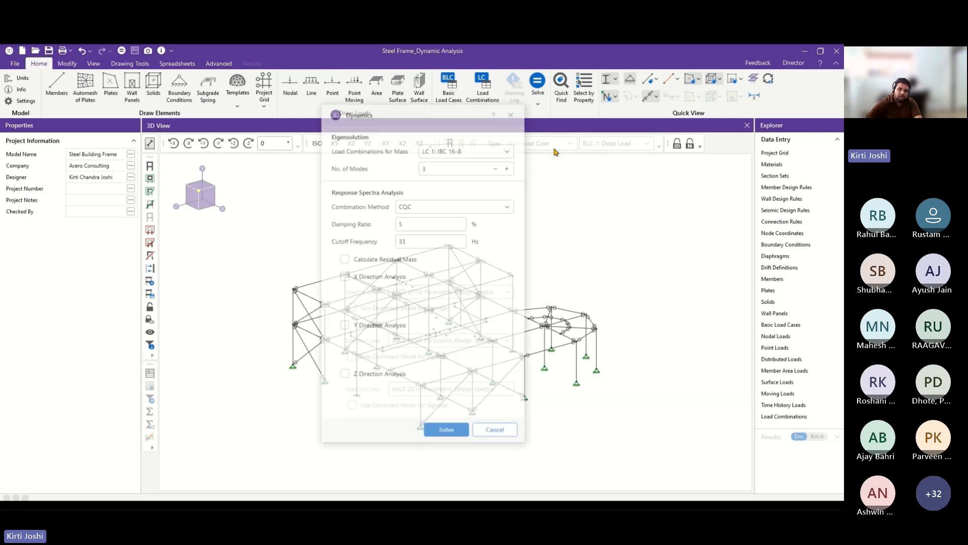
click(446, 151)
click(478, 244)
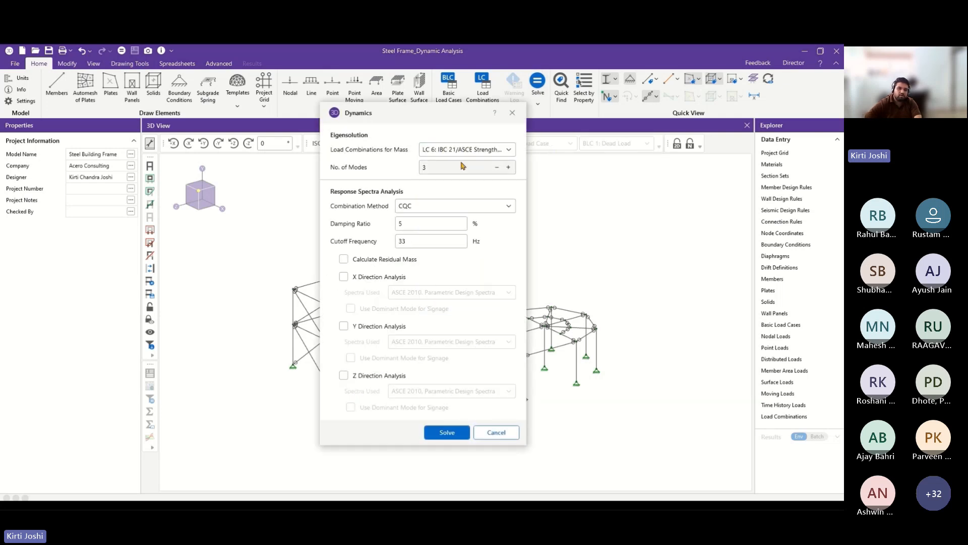
click(508, 168)
click(509, 168)
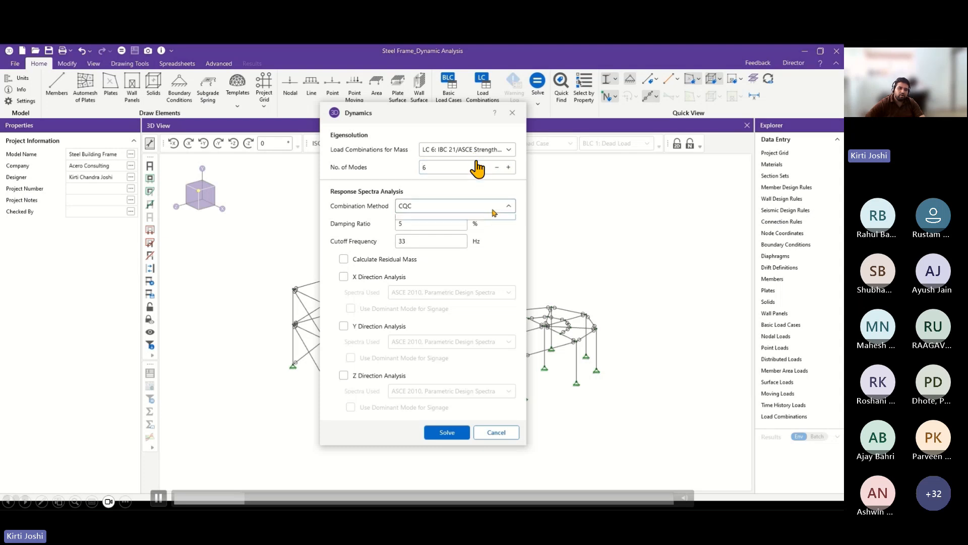
click(446, 433)
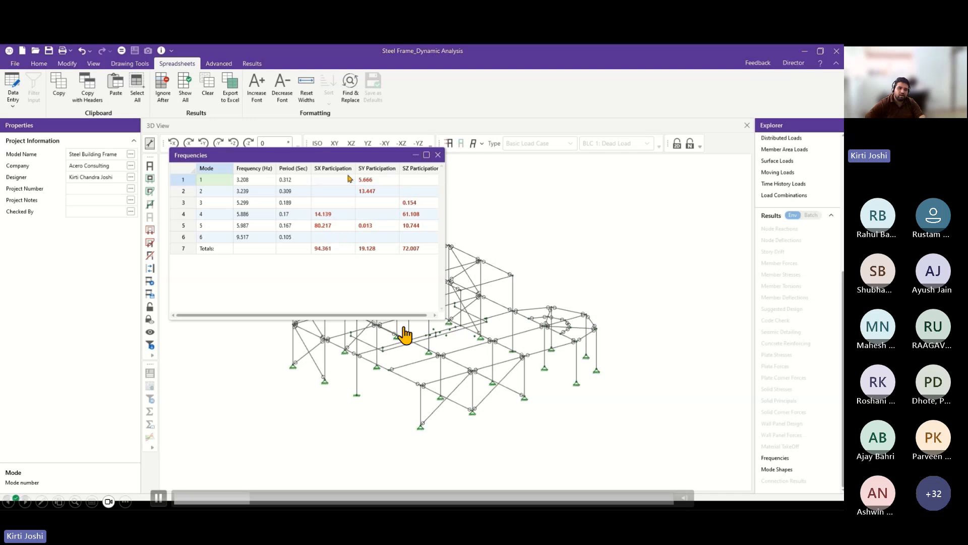
Step: Close the frequency results and examine the node values of the first mode shape
click(437, 155)
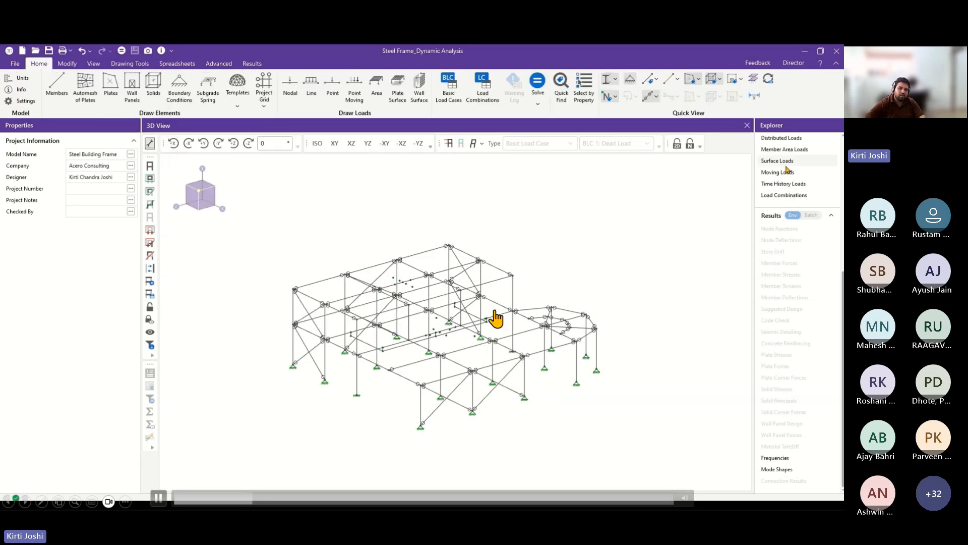
click(777, 469)
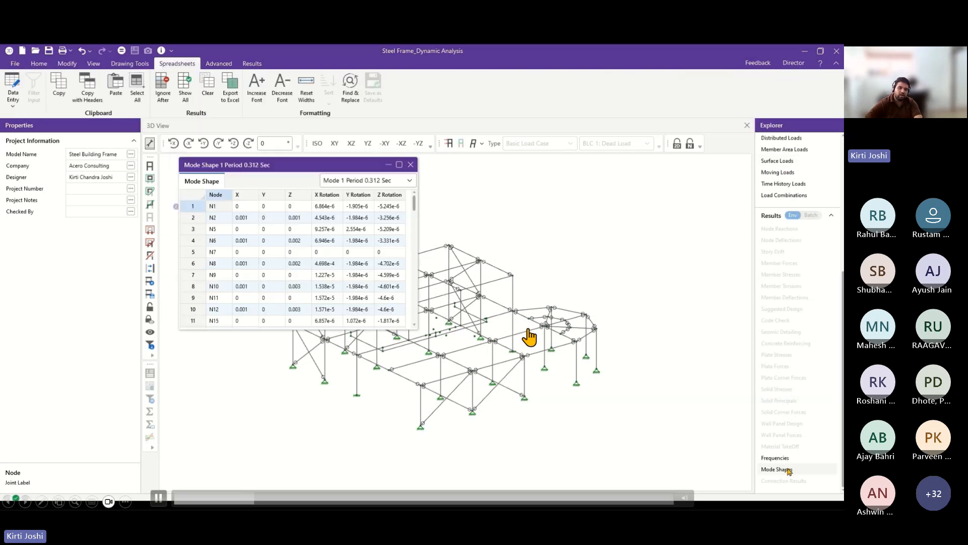
scroll(322, 267, down, 6)
scroll(324, 267, up, 6)
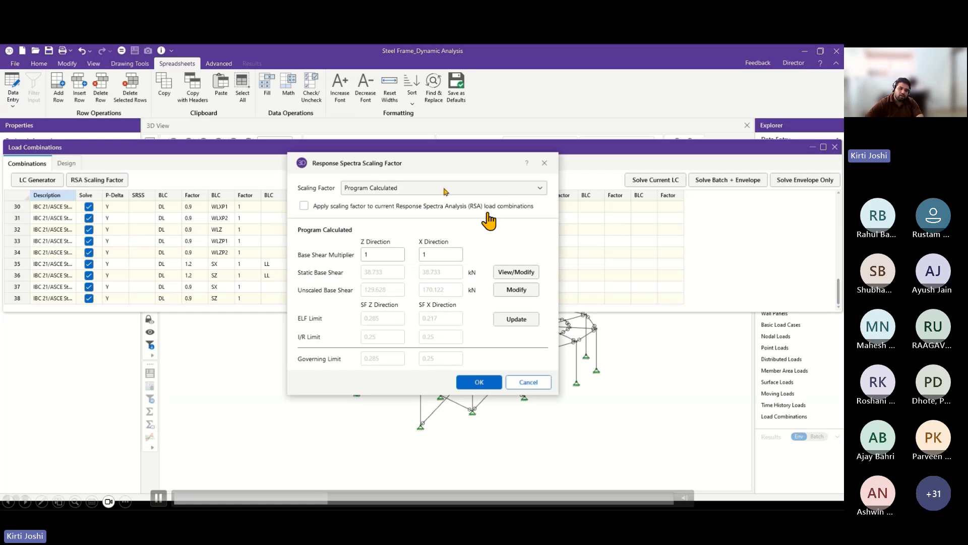
Step: Set the response spectra scaling factor to Program Calculated
click(583, 424)
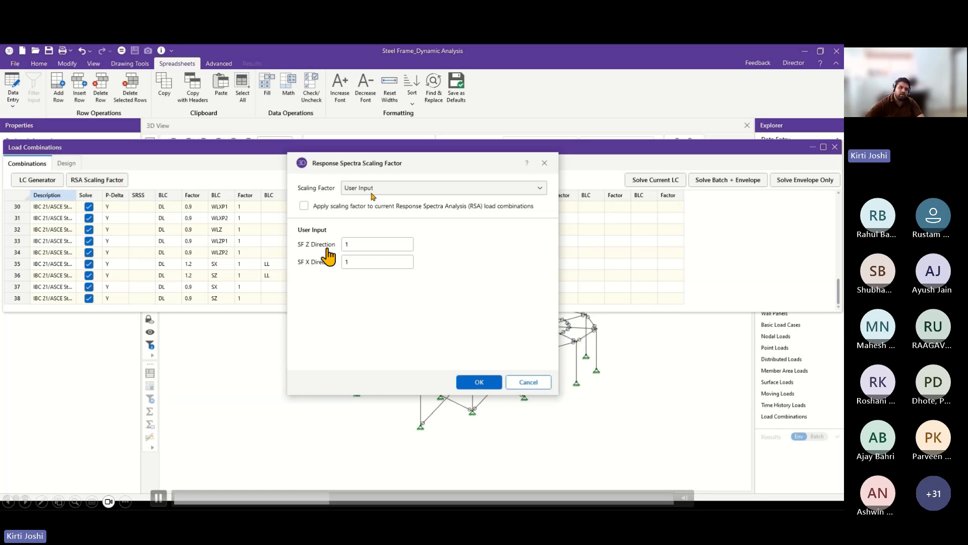
click(369, 189)
click(365, 212)
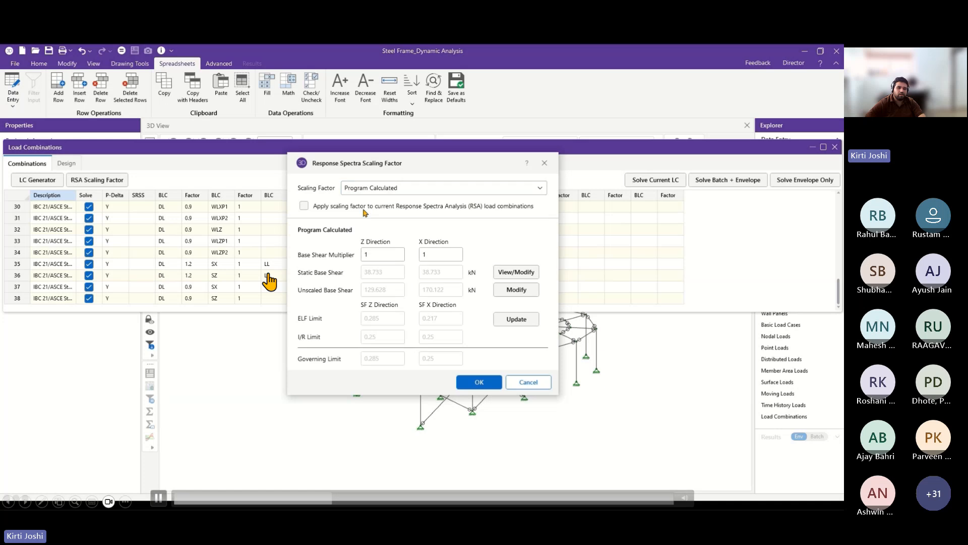
Step: Try a base shear multiplier of 0.85 in the Z direction and clear the entry
double_click(370, 253)
text(0)
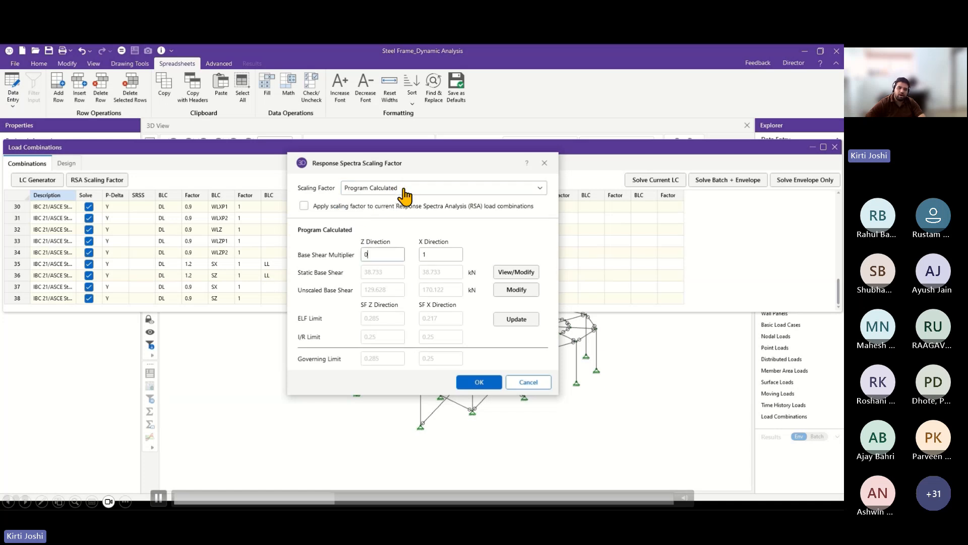
text(.85)
key(BackSpace)
key(BackSpace)
key(BackSpace)
key(BackSpace)
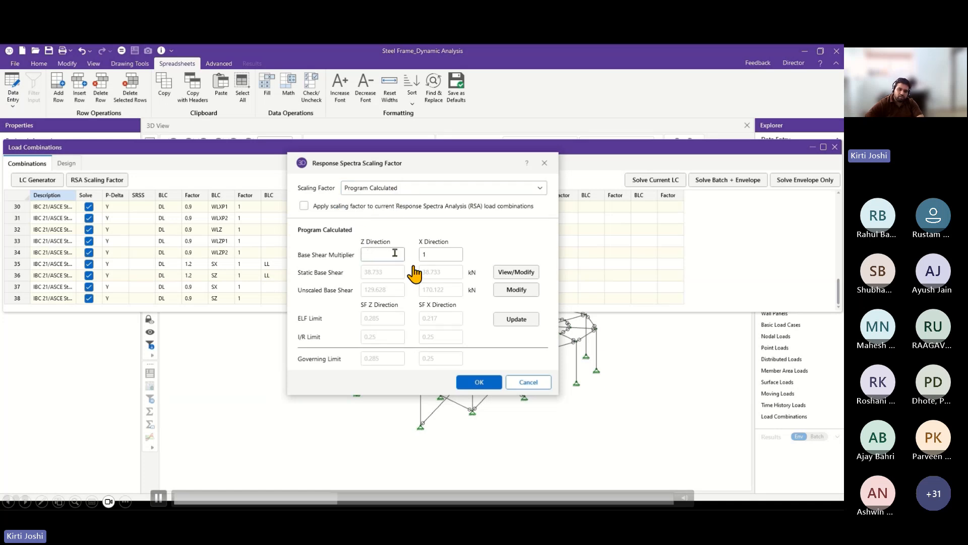
Step: Recalculate the static base shear with LC 1: IBC 16-8 as the seismic weight combination and apply the modification
click(512, 273)
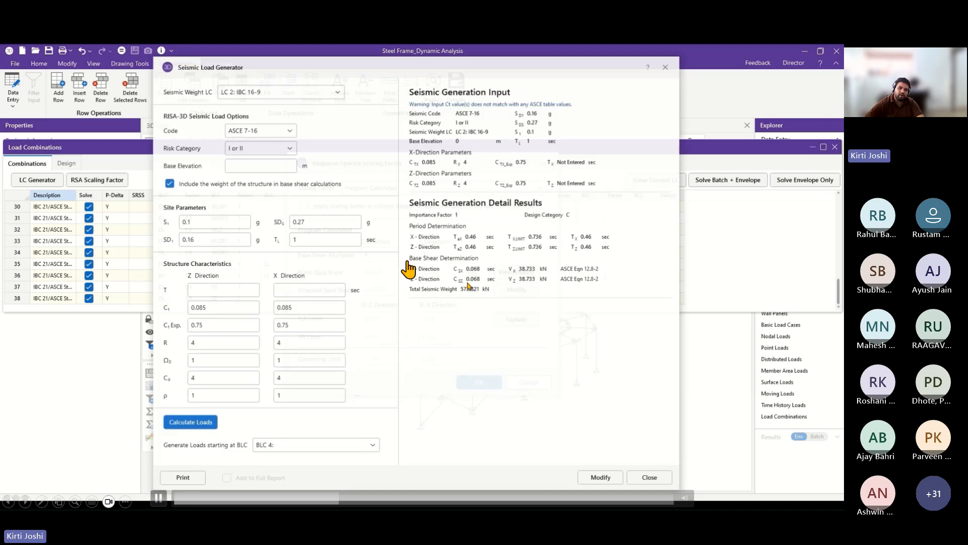
click(337, 91)
click(257, 130)
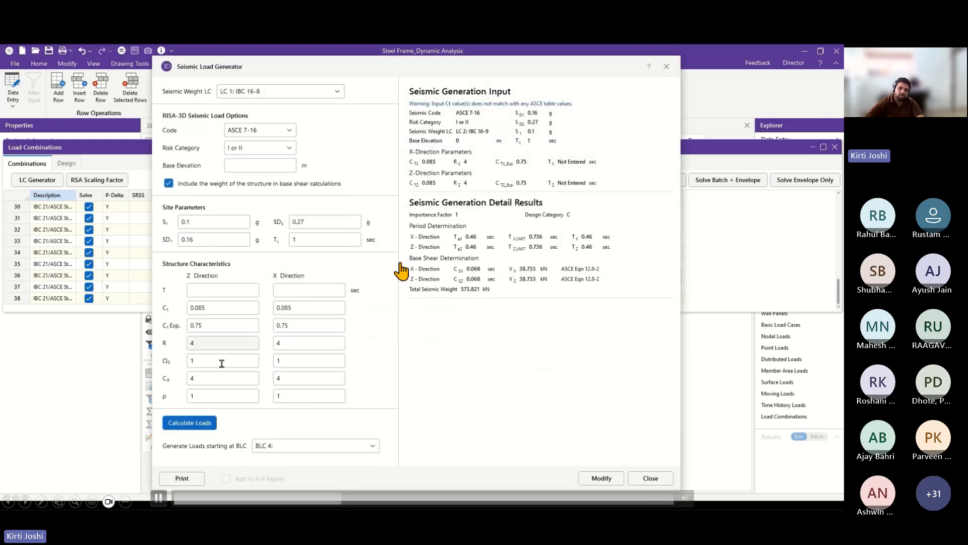
click(193, 424)
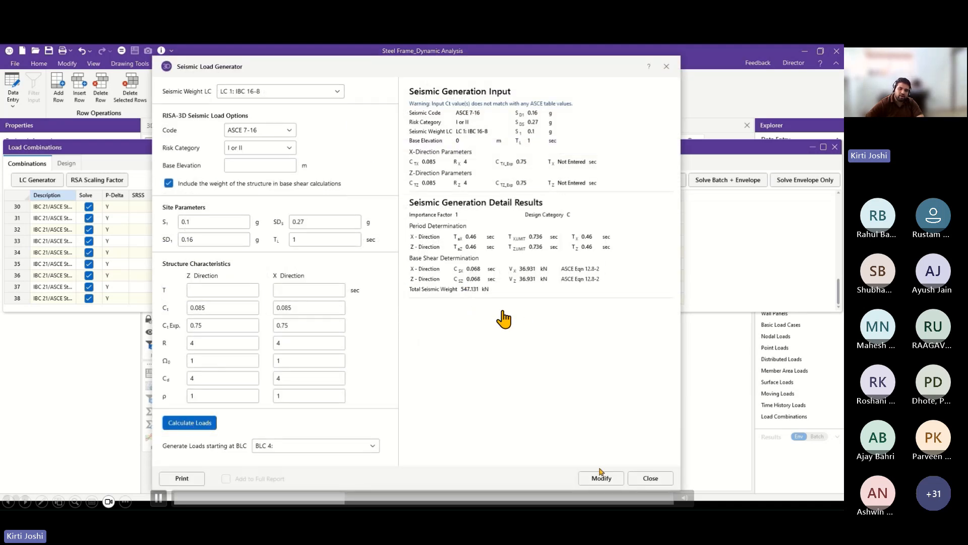
click(601, 473)
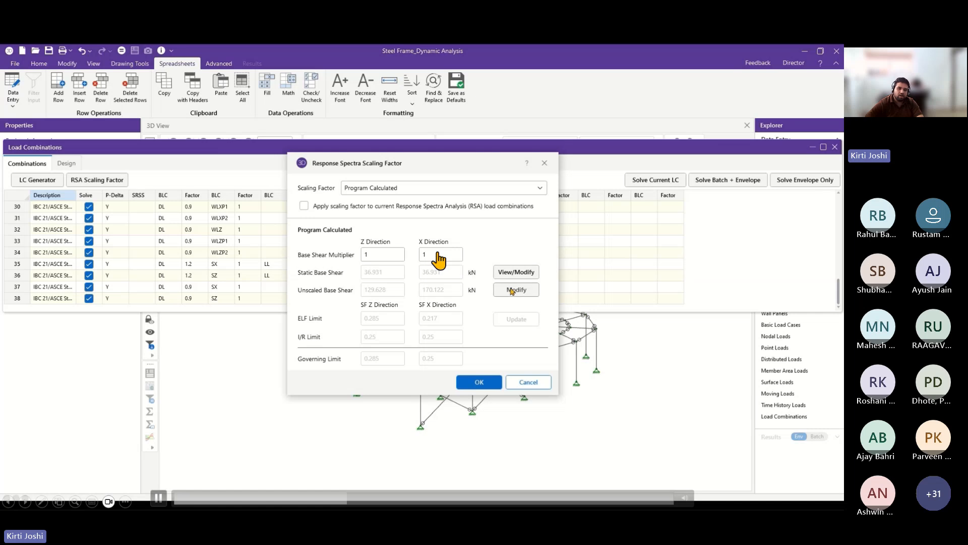
Step: Re-solve the response spectra analysis for the unscaled base shear, using ASCE 2010, Parametric Design Spectra in the X direction
click(512, 290)
click(424, 293)
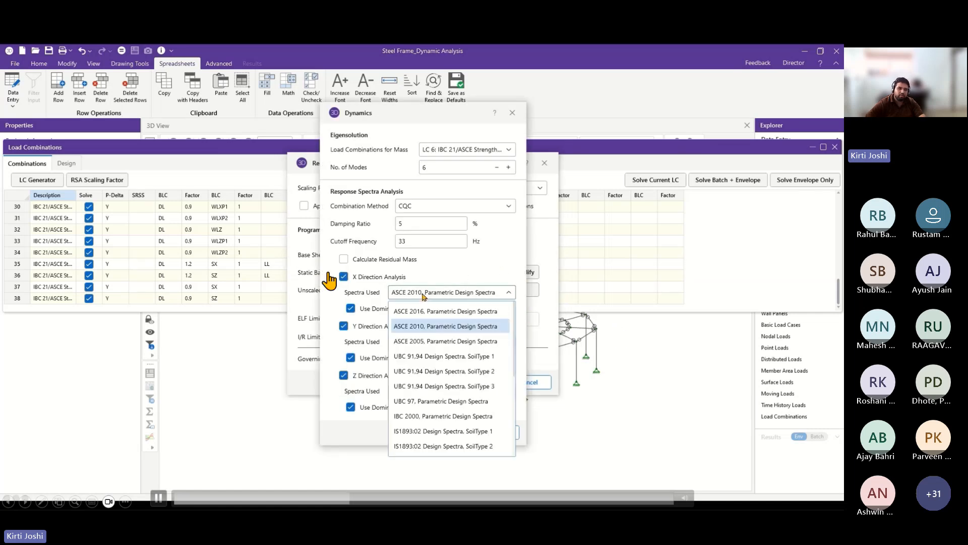
click(424, 293)
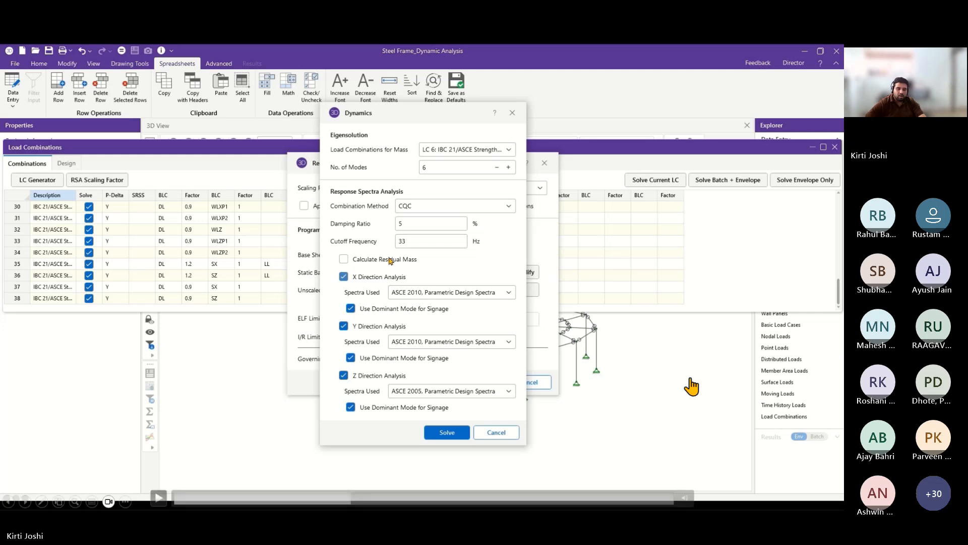
click(568, 383)
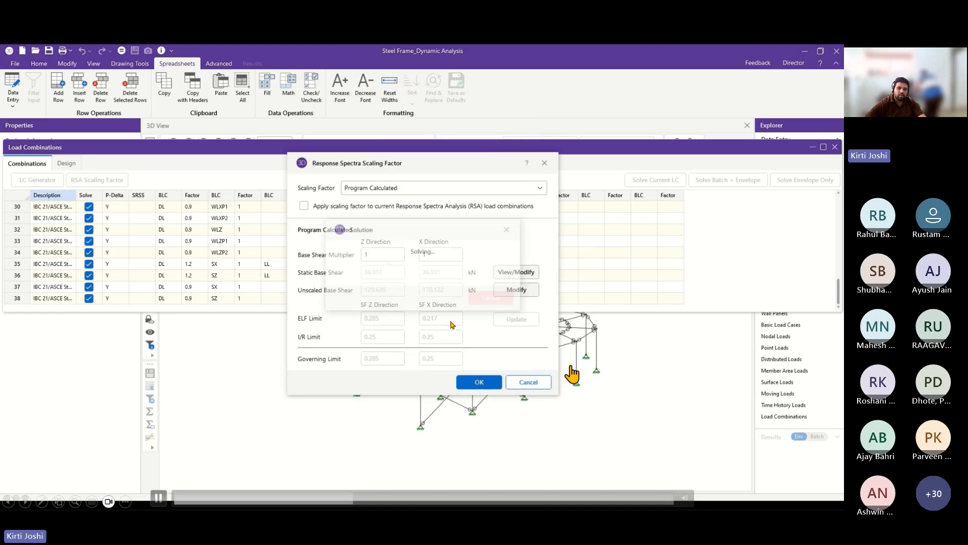
click(523, 376)
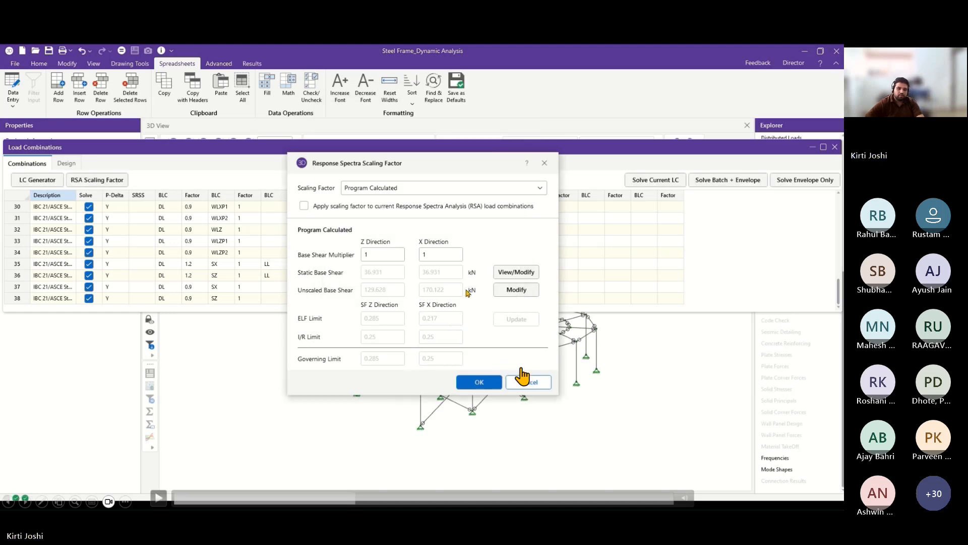
click(558, 317)
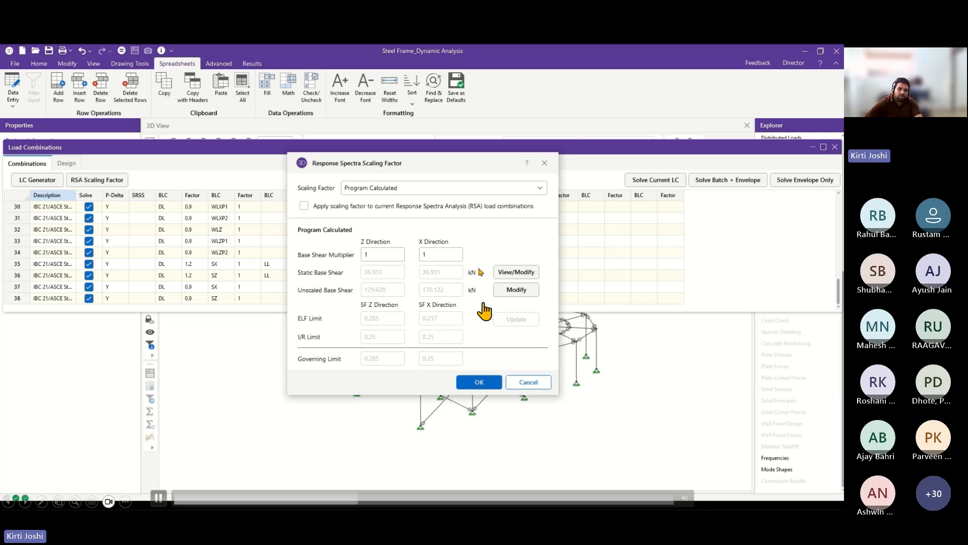
click(603, 316)
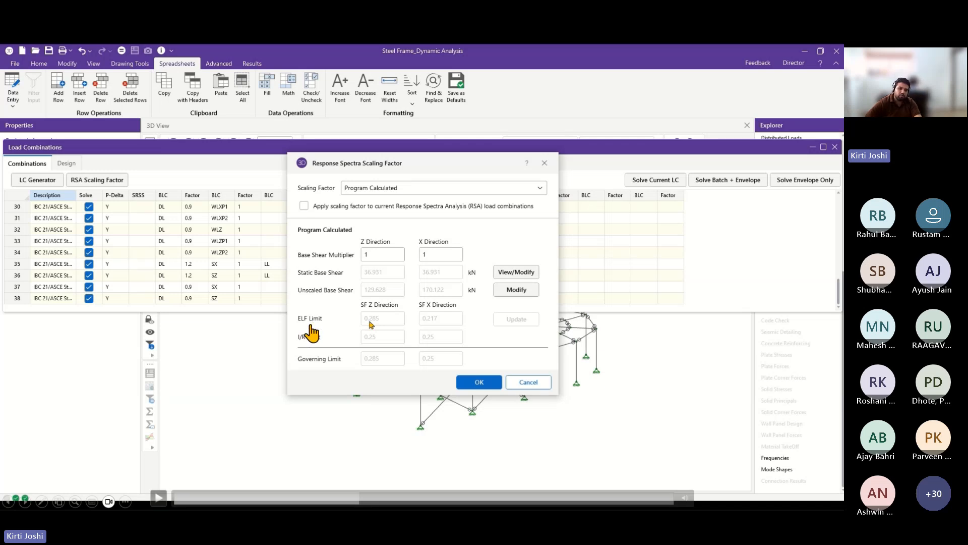
Step: Apply the scaling factor to the current Response Spectra Analysis load combinations, and open the load combinations' design settings
click(304, 206)
click(479, 382)
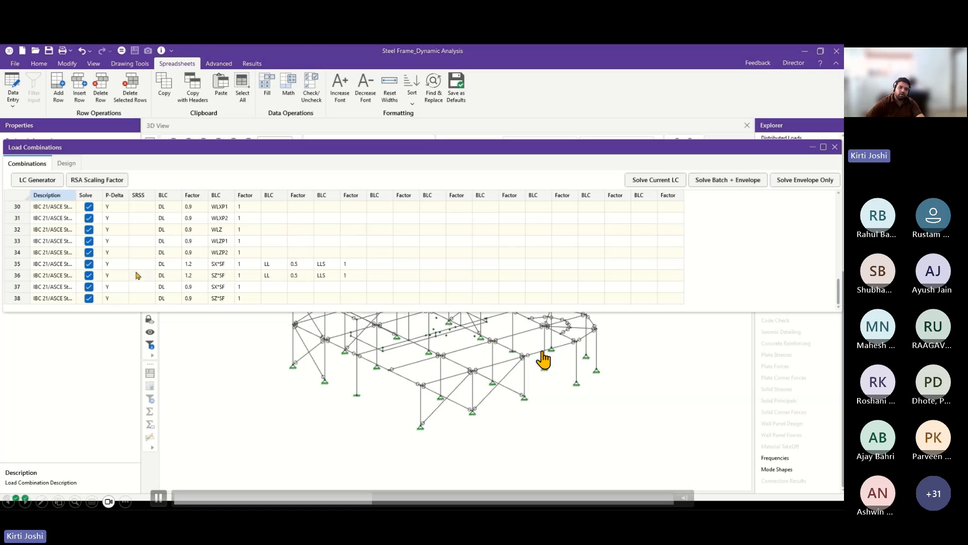
click(66, 164)
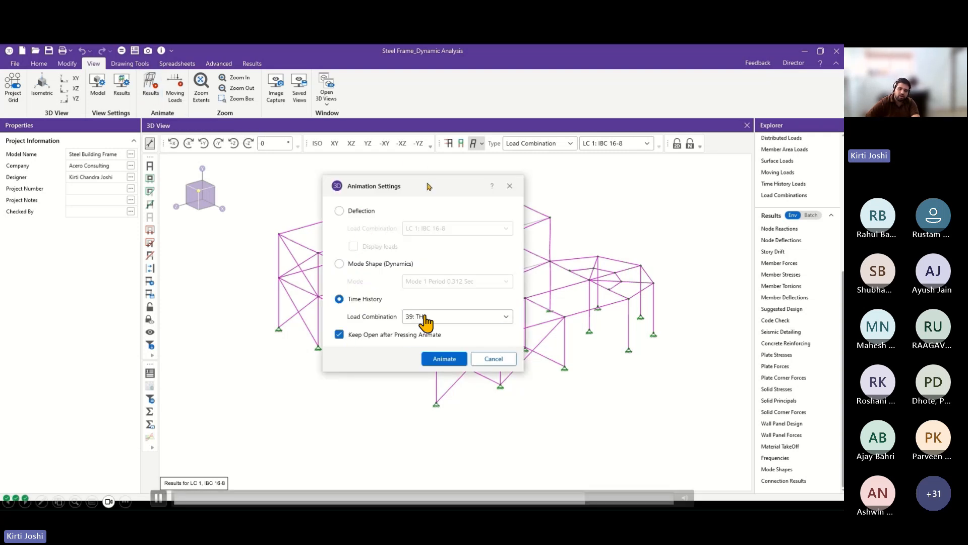
Step: Animate the time history for load combination 39: TH and trace node N1's displacement in the Z direction, then close the animation
click(723, 268)
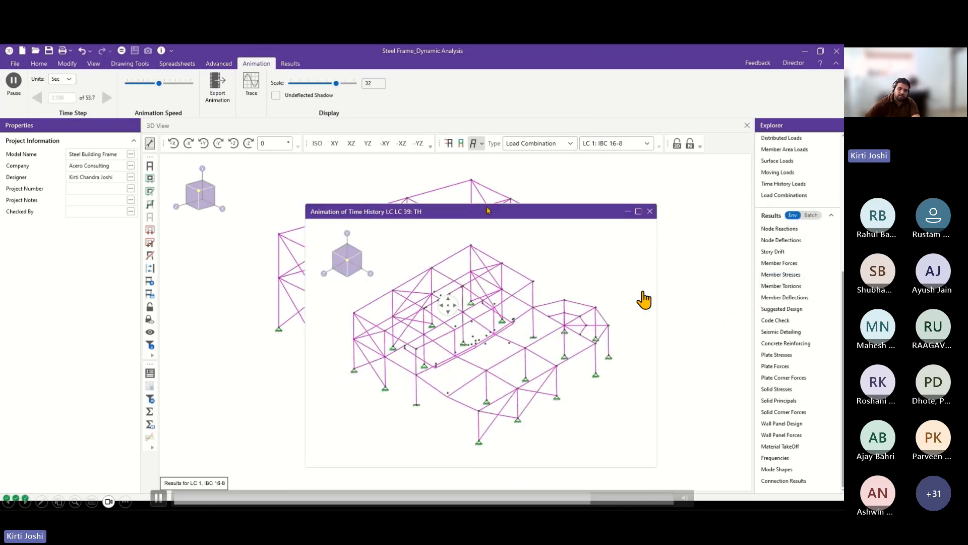
click(251, 83)
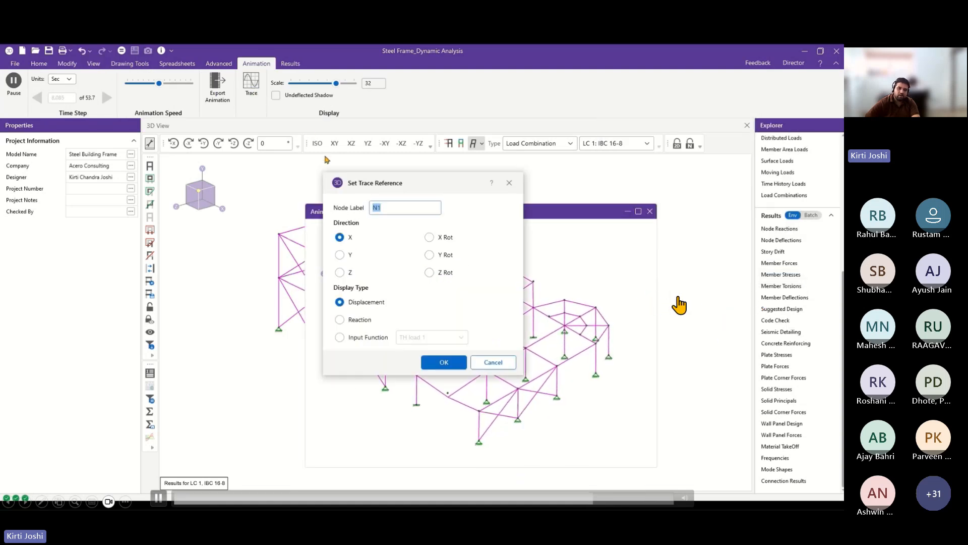
click(340, 255)
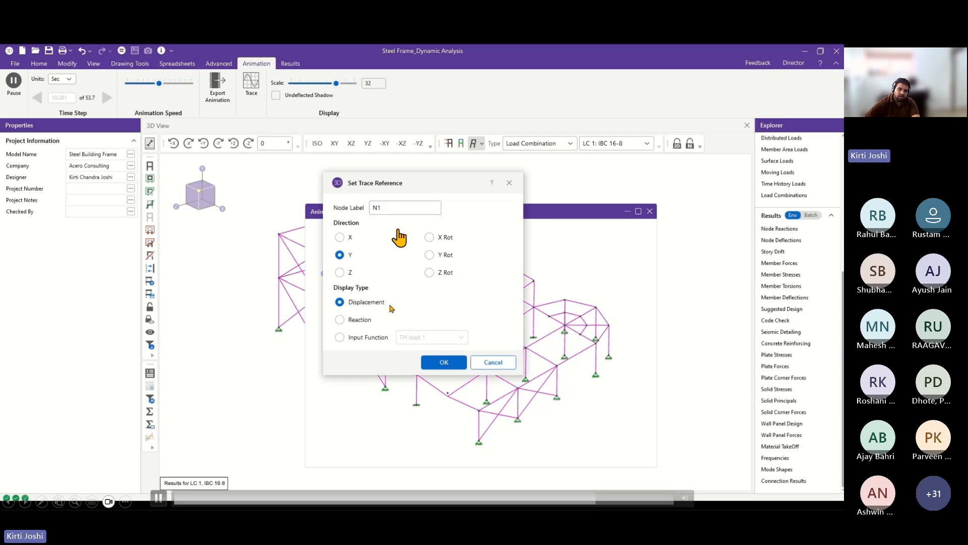
click(340, 272)
click(444, 362)
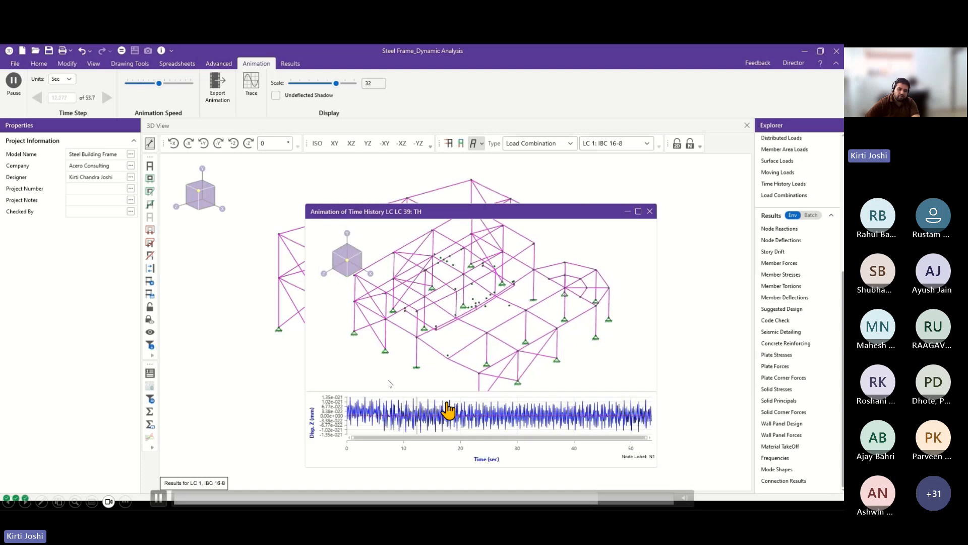
click(649, 211)
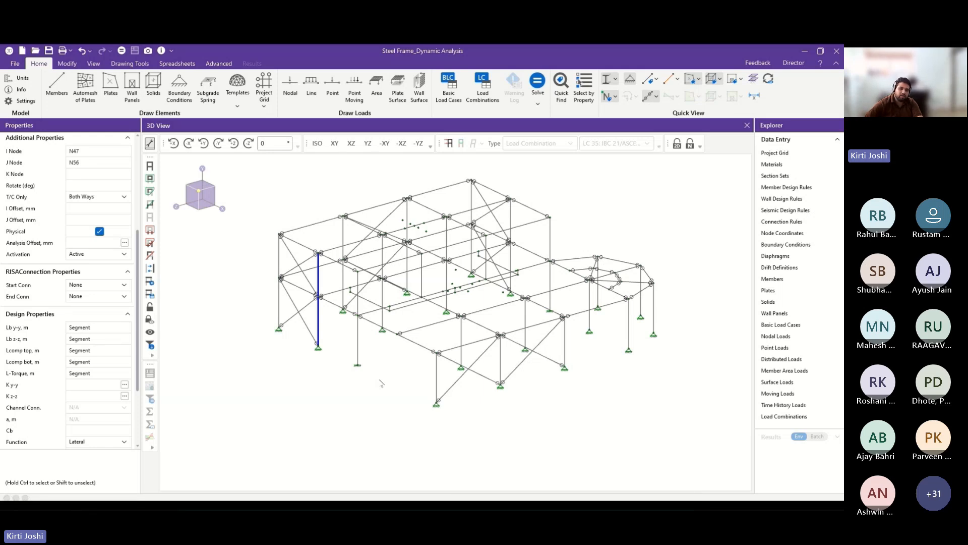
Step: Switch to the Steel Frame_Load generation model and show it as wireframe with the BLC 1: Dead Load loads displayed
key(alt+Tab)
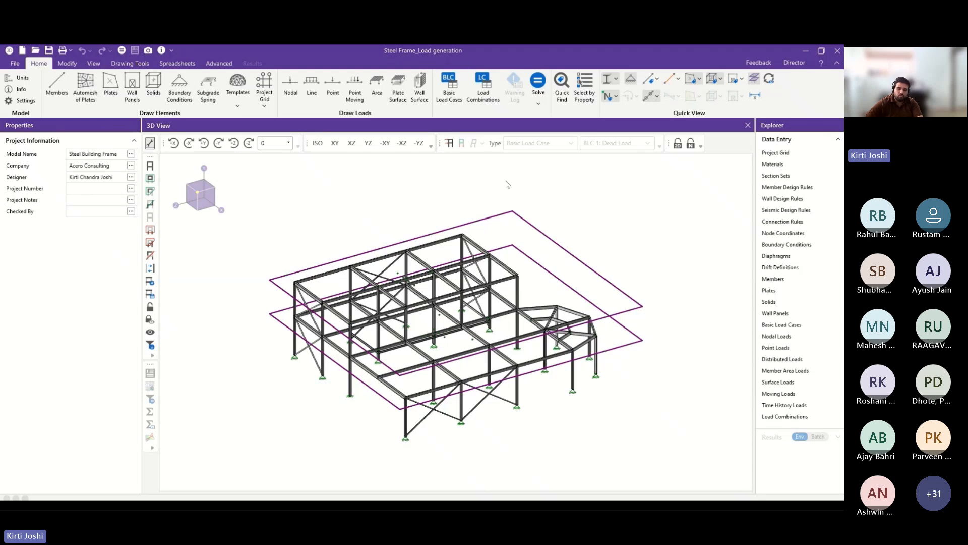
middle_drag(508, 185, 535, 179)
click(608, 80)
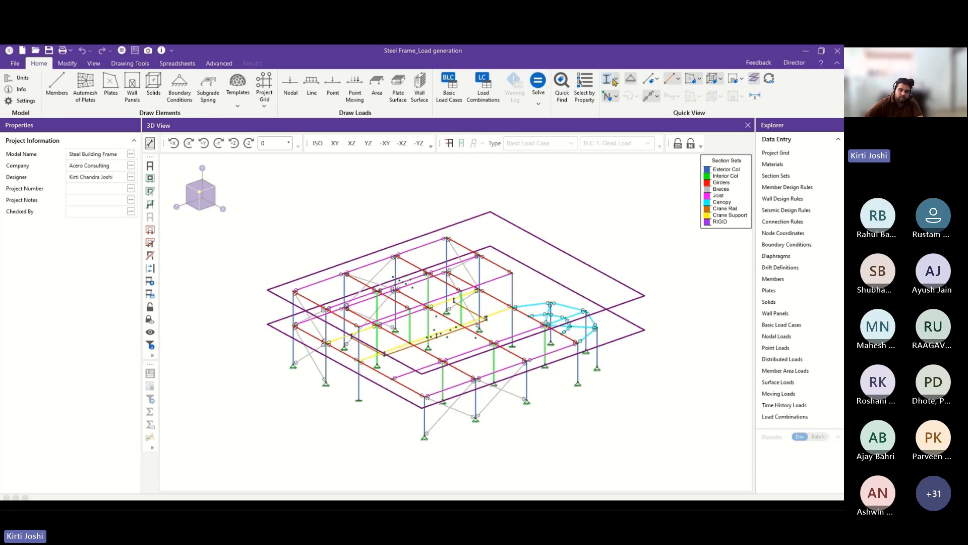
click(610, 81)
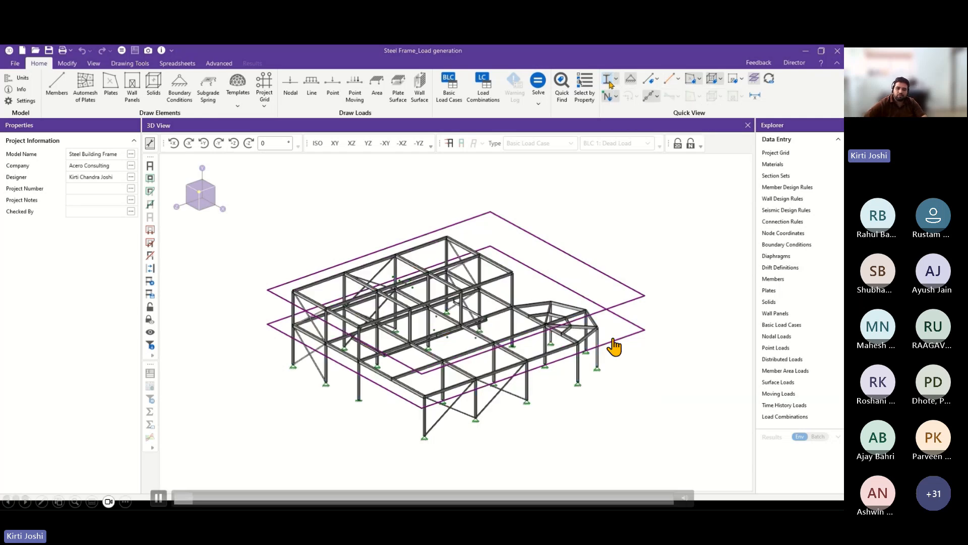
click(609, 81)
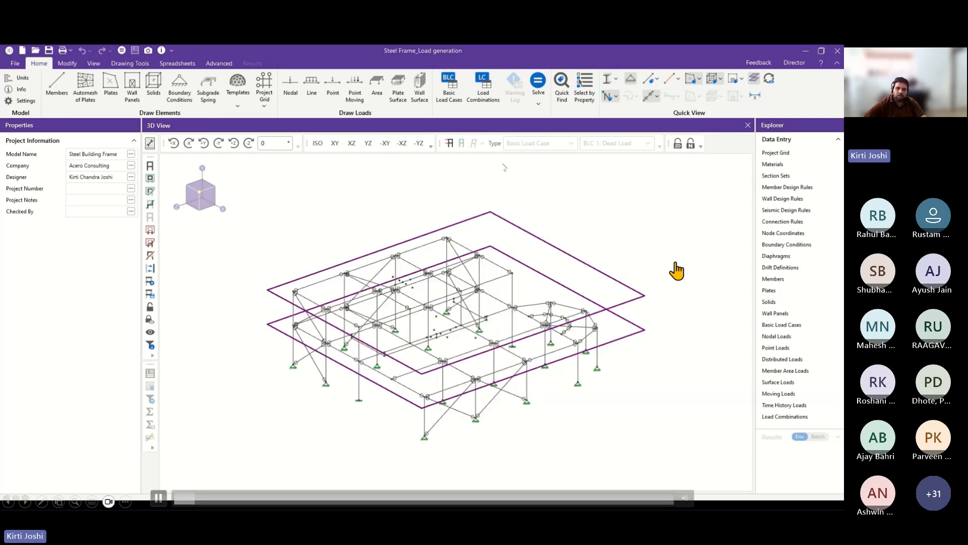
click(448, 143)
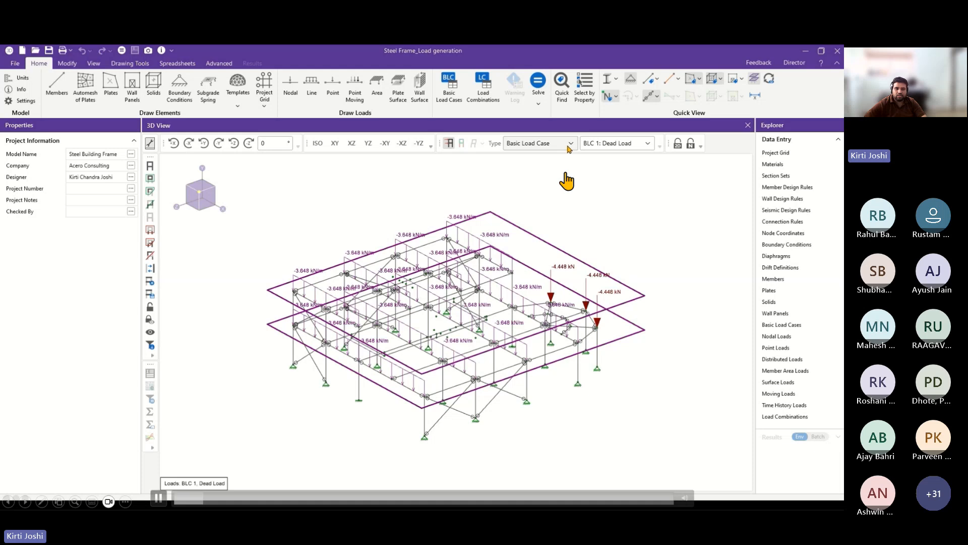
Step: Multiply the start magnitudes of all member distributed loads in BLC 1: Dead Load by 2 with the Math operation
click(792, 360)
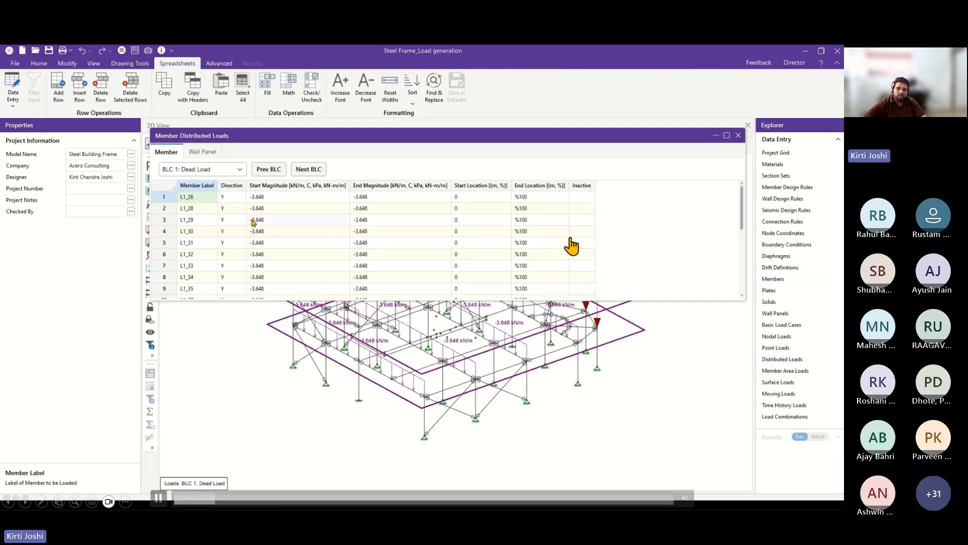
click(273, 199)
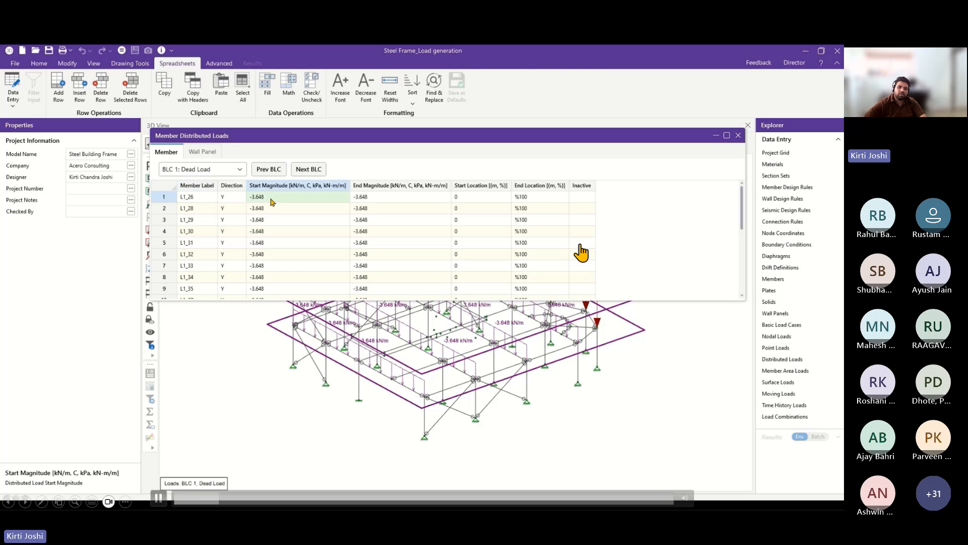
scroll(269, 294, down, 4)
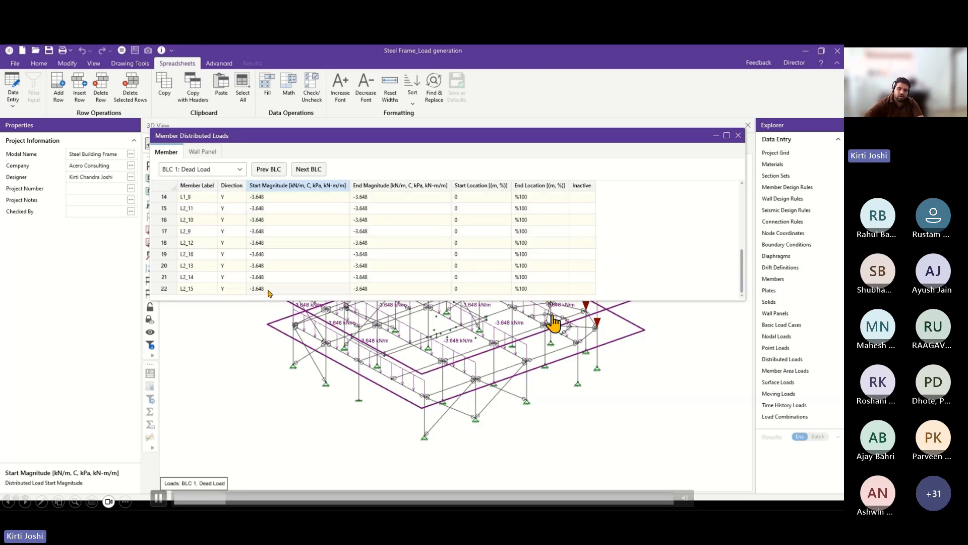
click(244, 96)
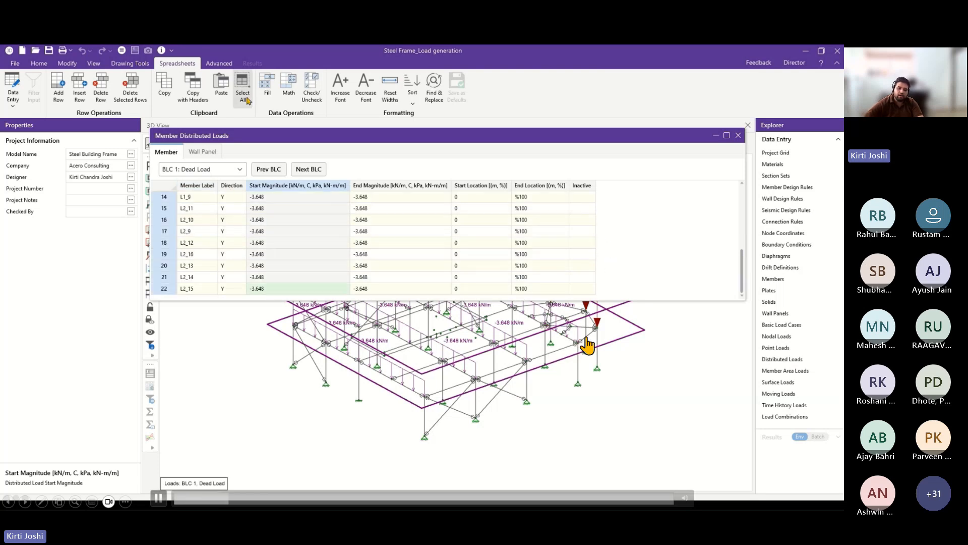
click(287, 88)
click(453, 279)
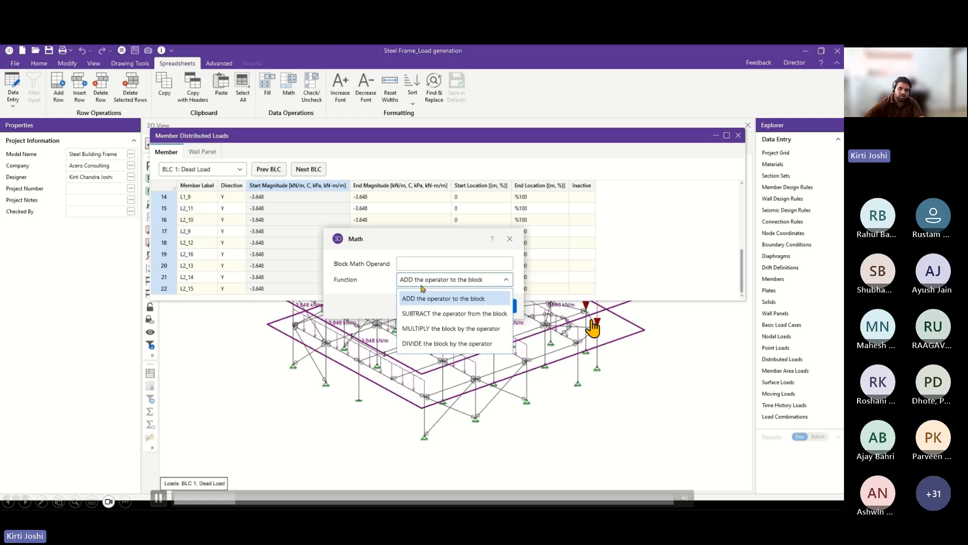
click(416, 328)
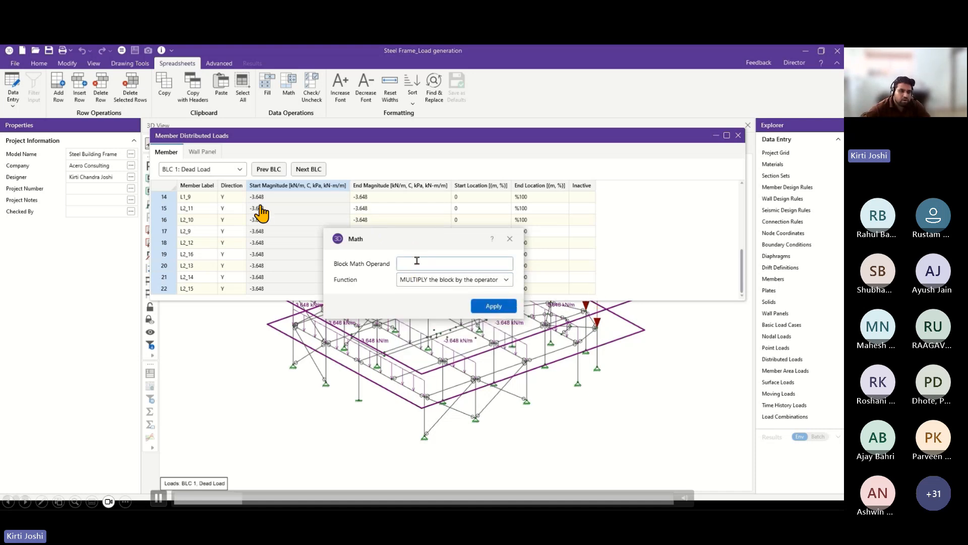
click(417, 260)
text(2)
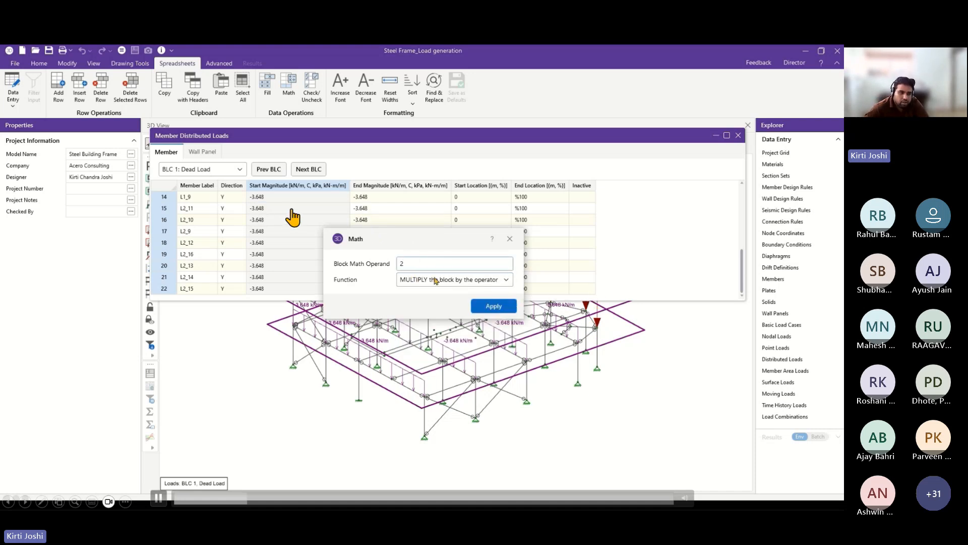
click(493, 306)
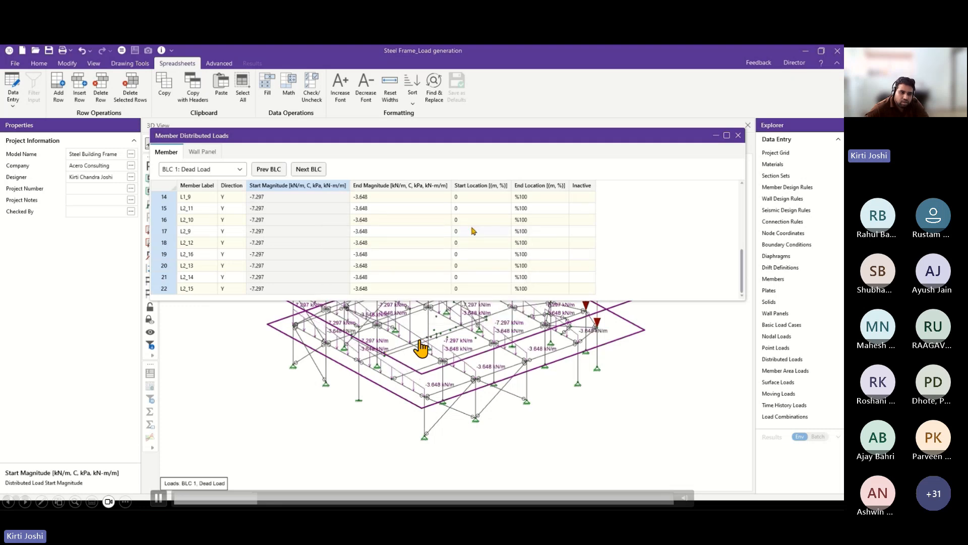
Step: Multiply the end magnitudes of the dead load's member distributed loads by 2 and close the spreadsheet
click(363, 207)
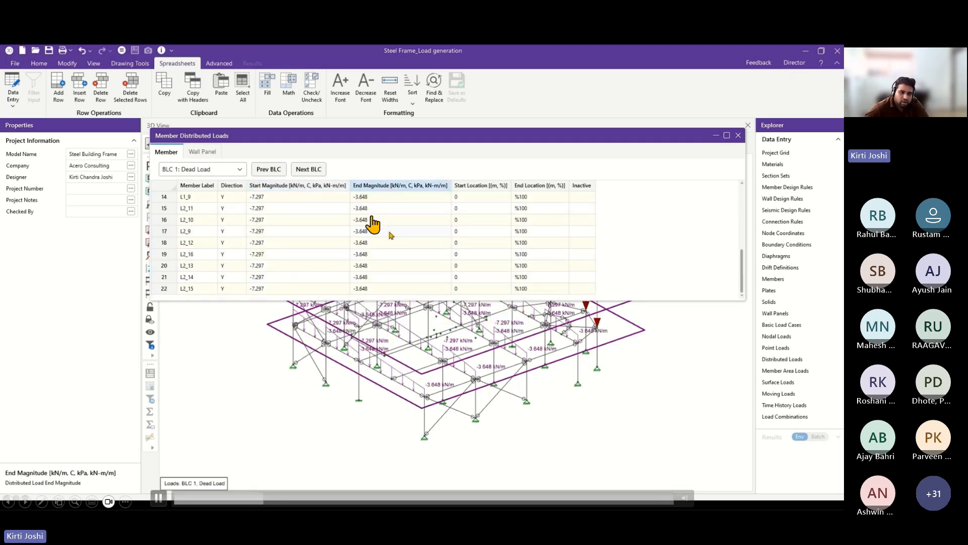
drag(380, 277, 379, 288)
click(289, 84)
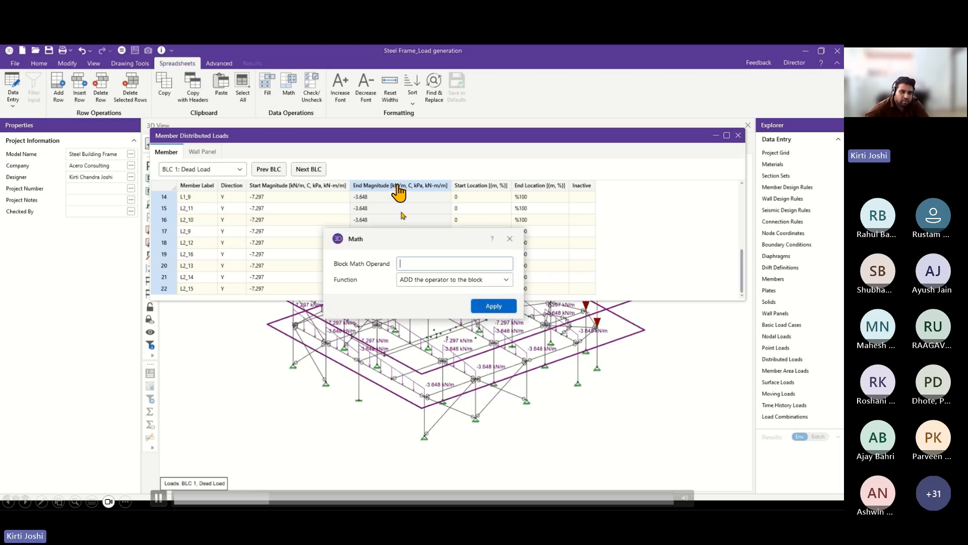
text(2)
click(506, 279)
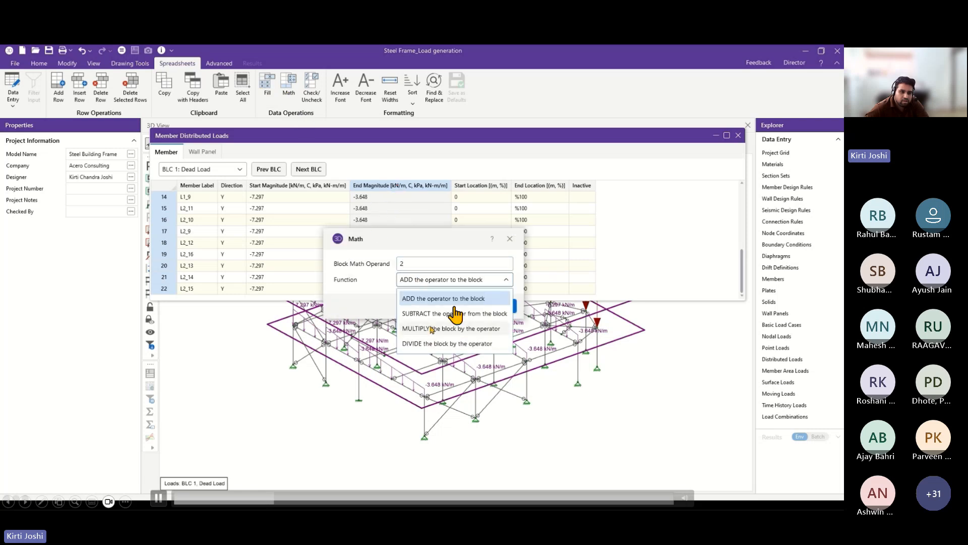
click(449, 331)
click(493, 306)
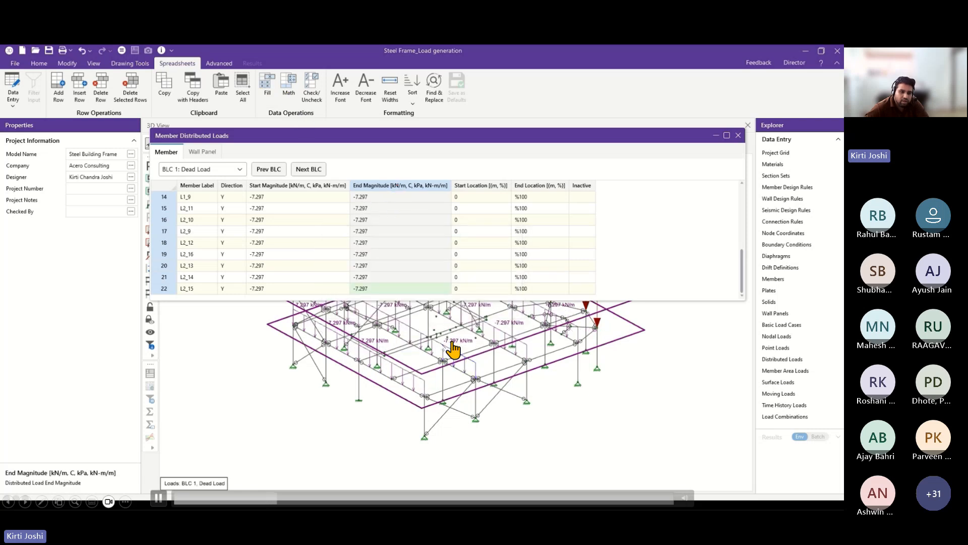
click(738, 135)
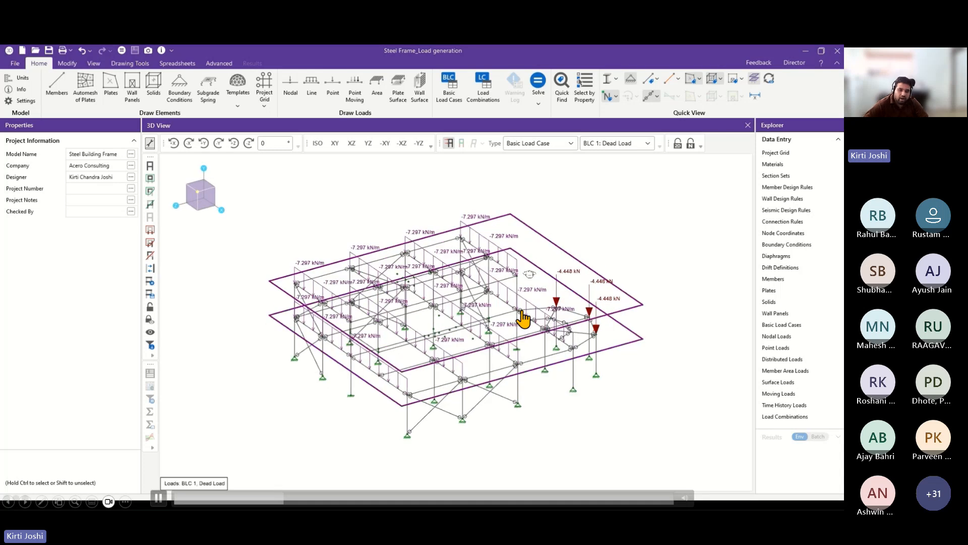